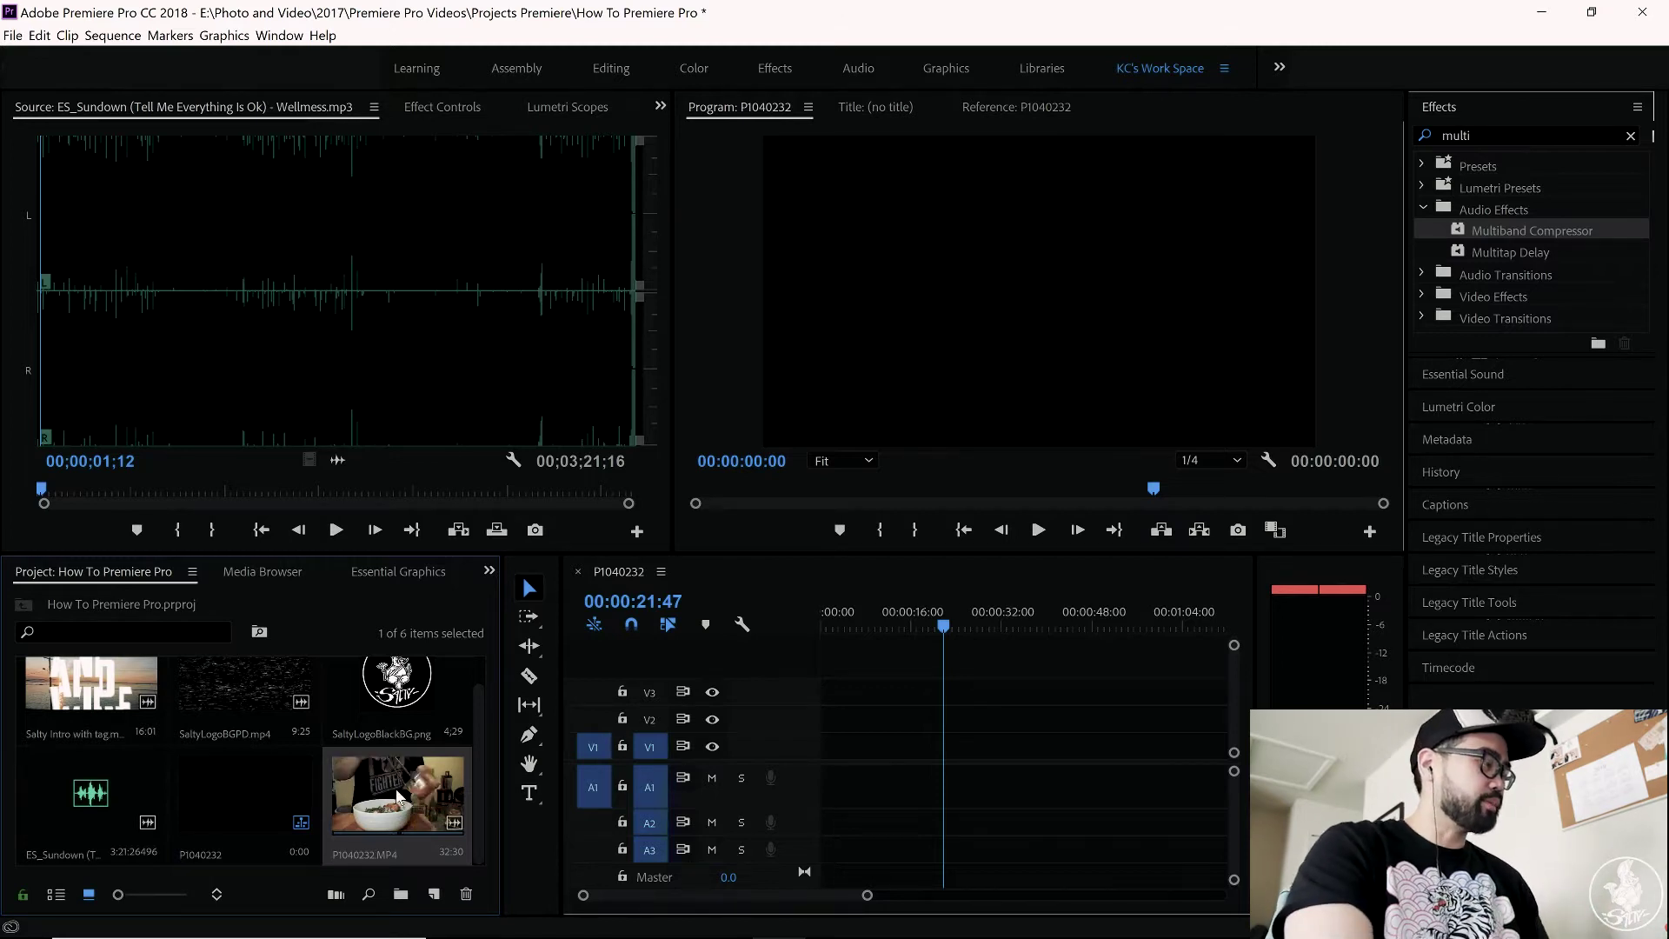
# - Place P1040232.MP4 on V1/A1 and play it from the start
pyautogui.moveTo(398, 796); pyautogui.dragTo(829, 756)
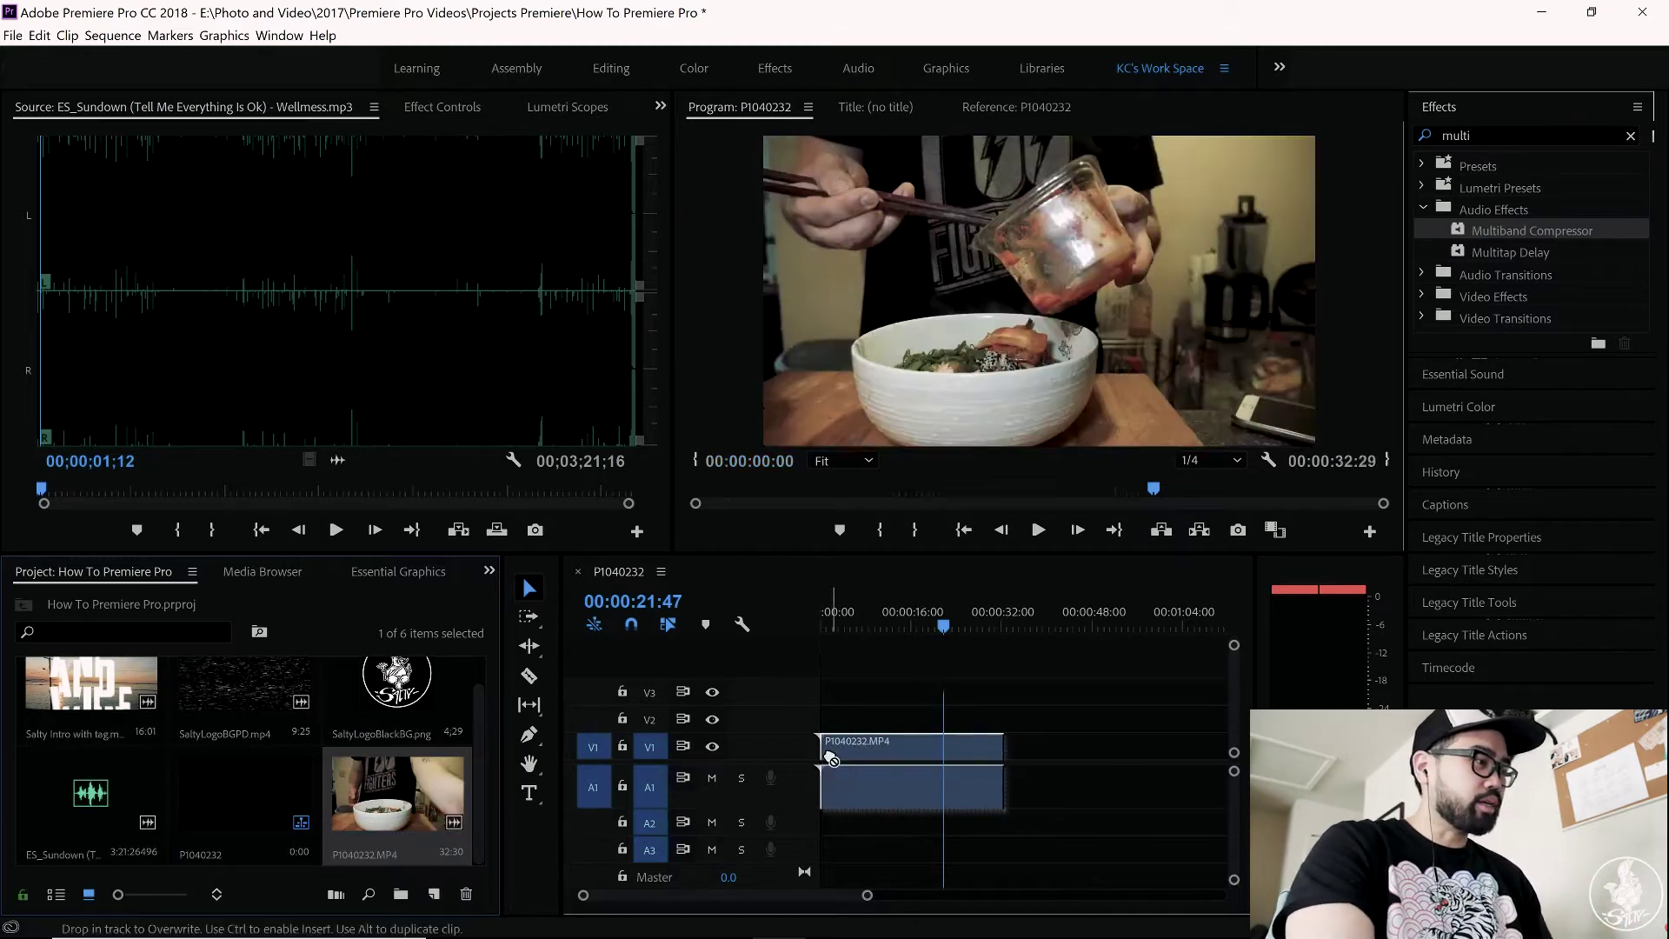
pyautogui.click(841, 613)
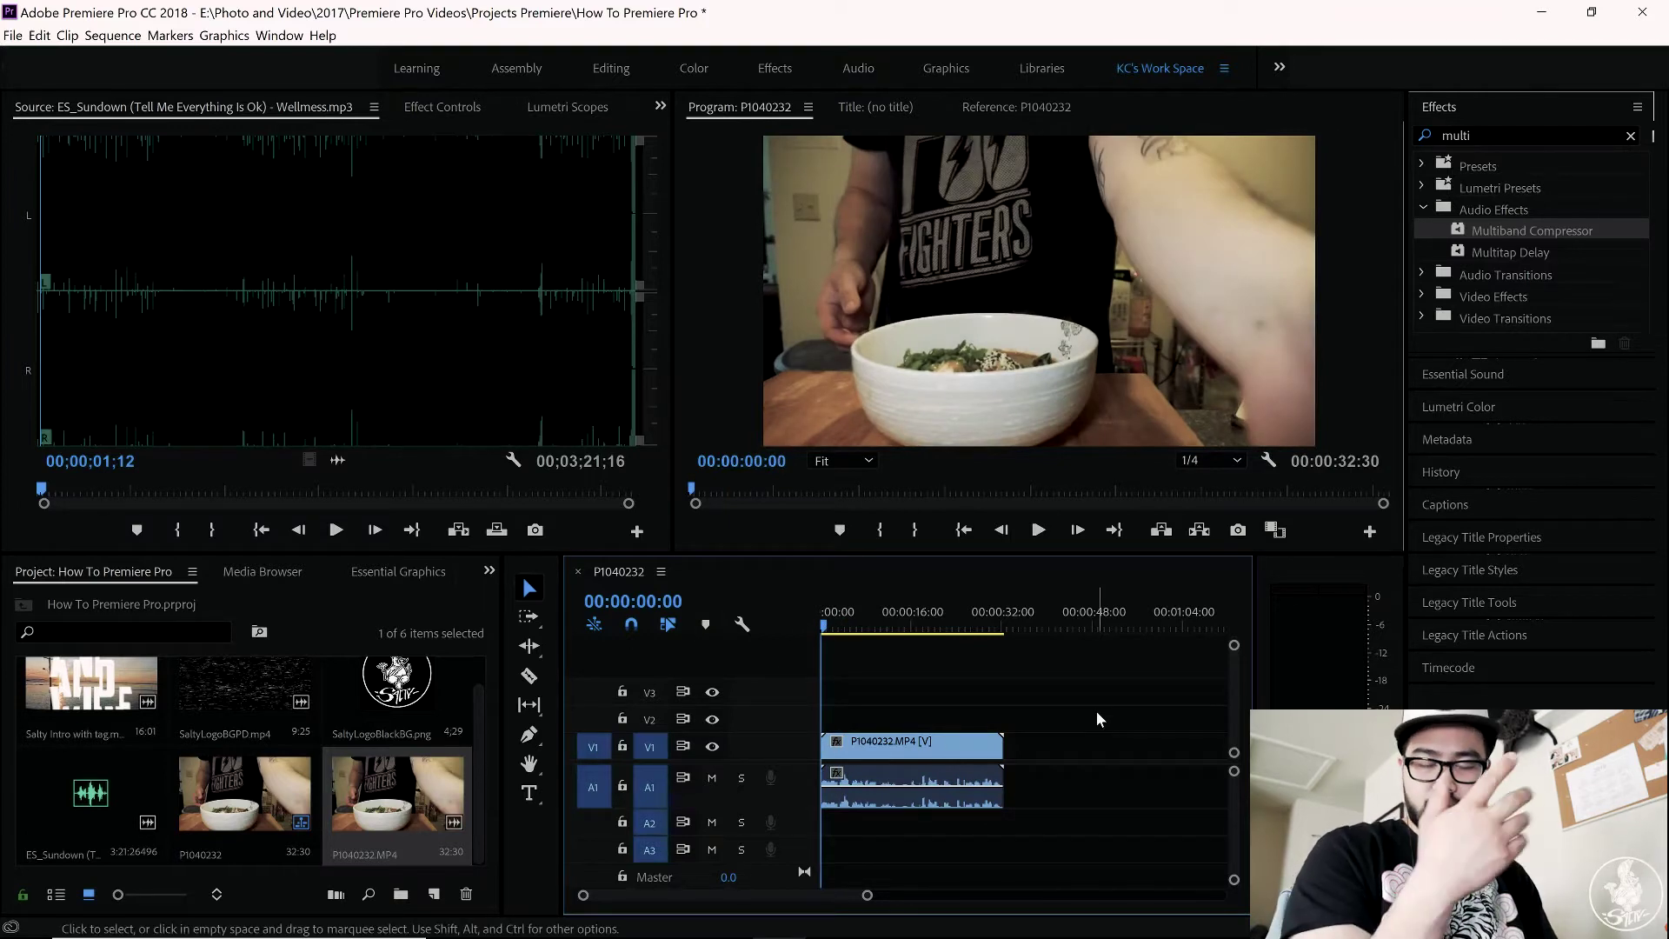
pyautogui.press('space')
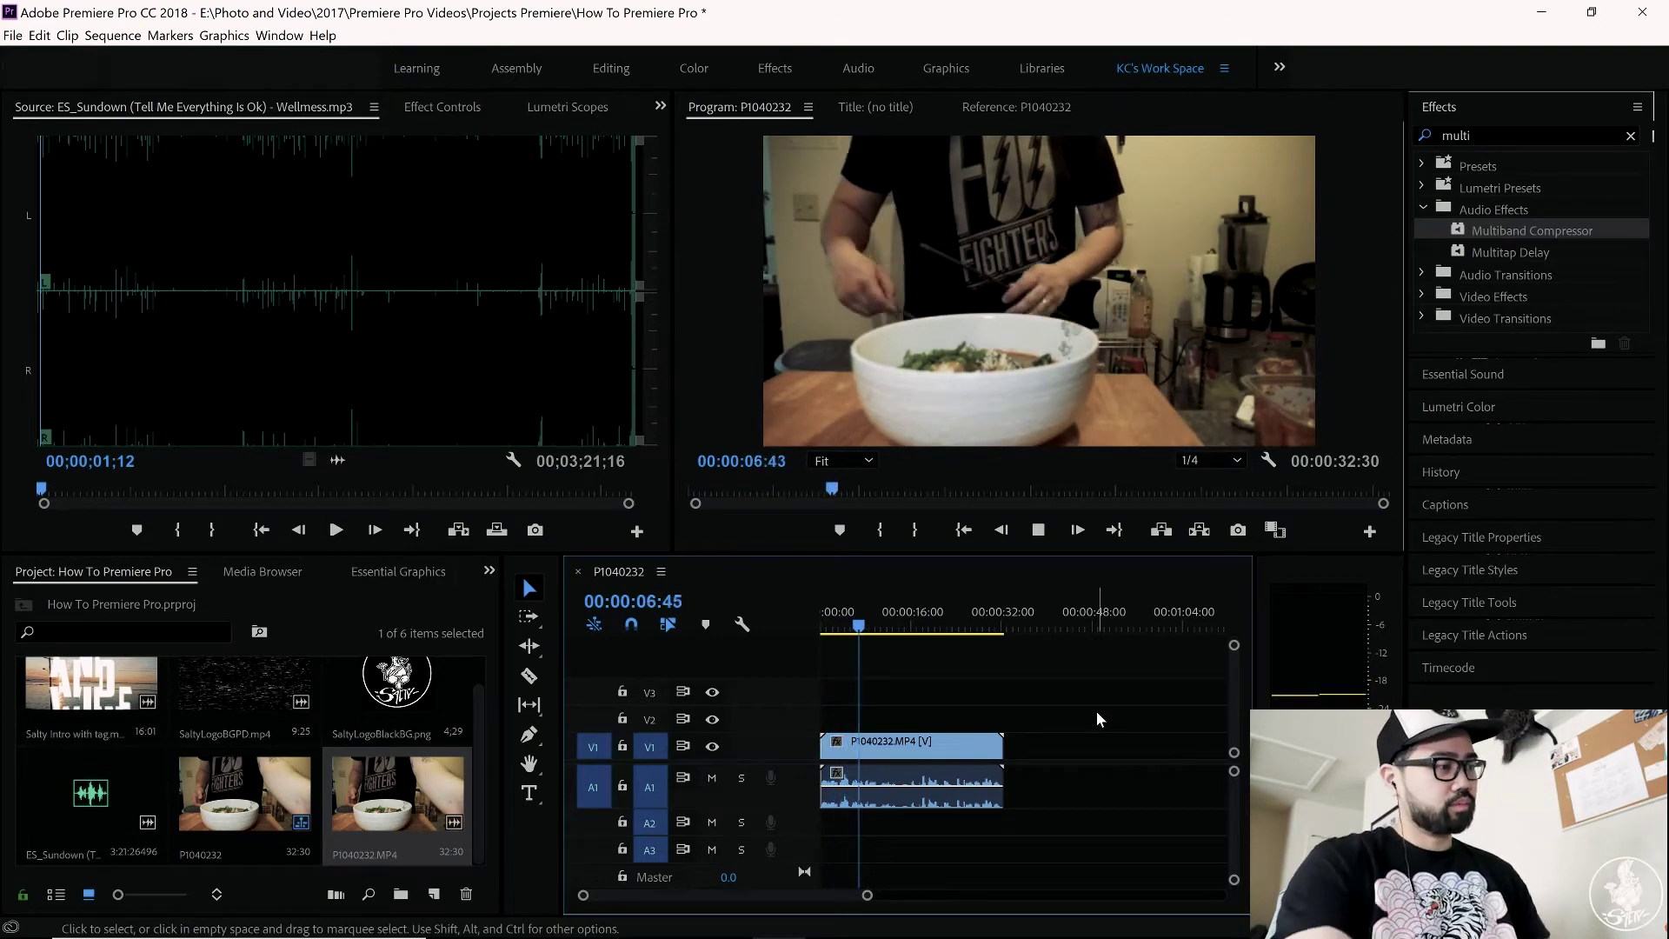
# - Clear the Effects panel search box and stop the preview playback
pyautogui.doubleClick(1478, 134)
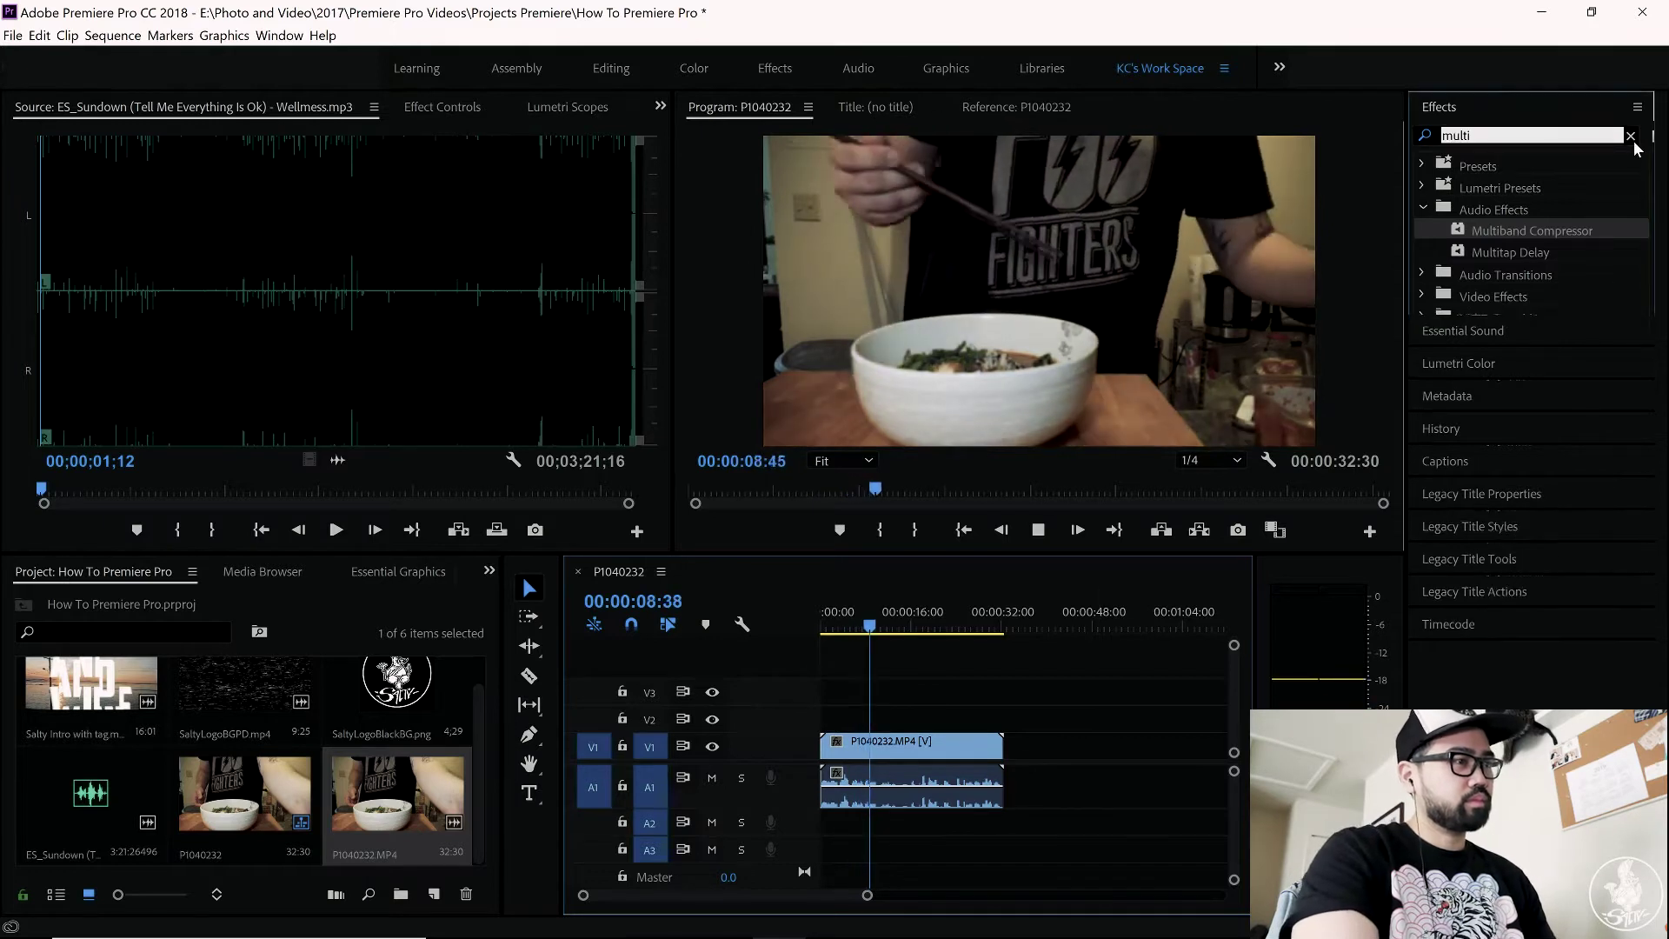
pyautogui.press('BackSpace')
pyautogui.click(1457, 111)
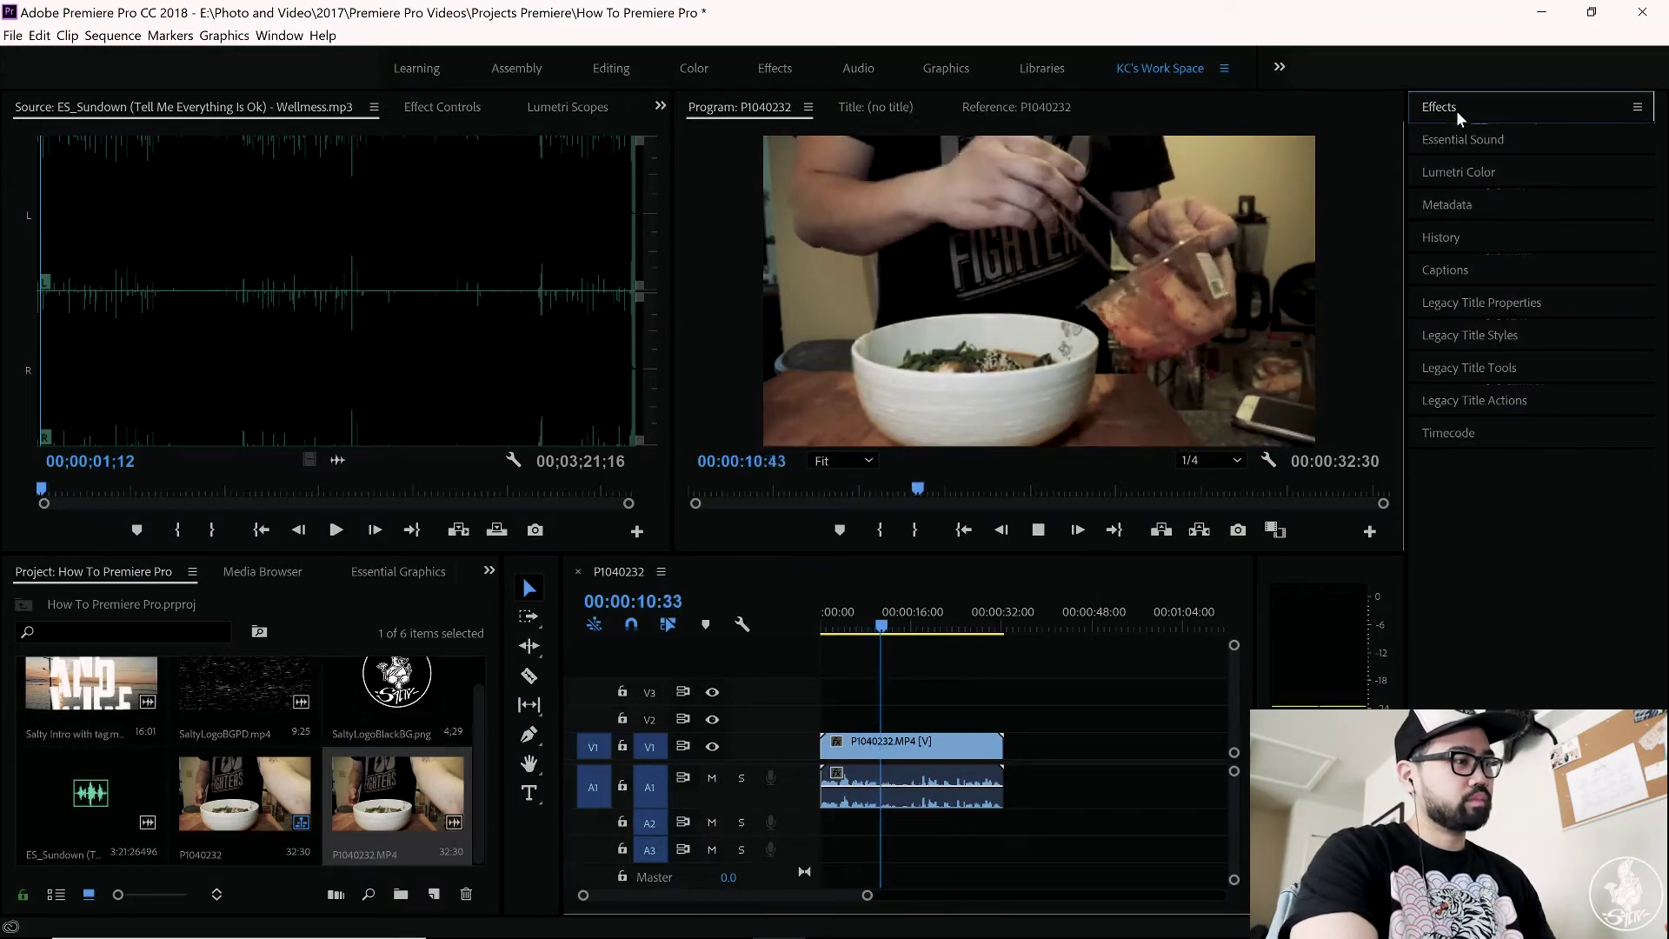
pyautogui.press('space')
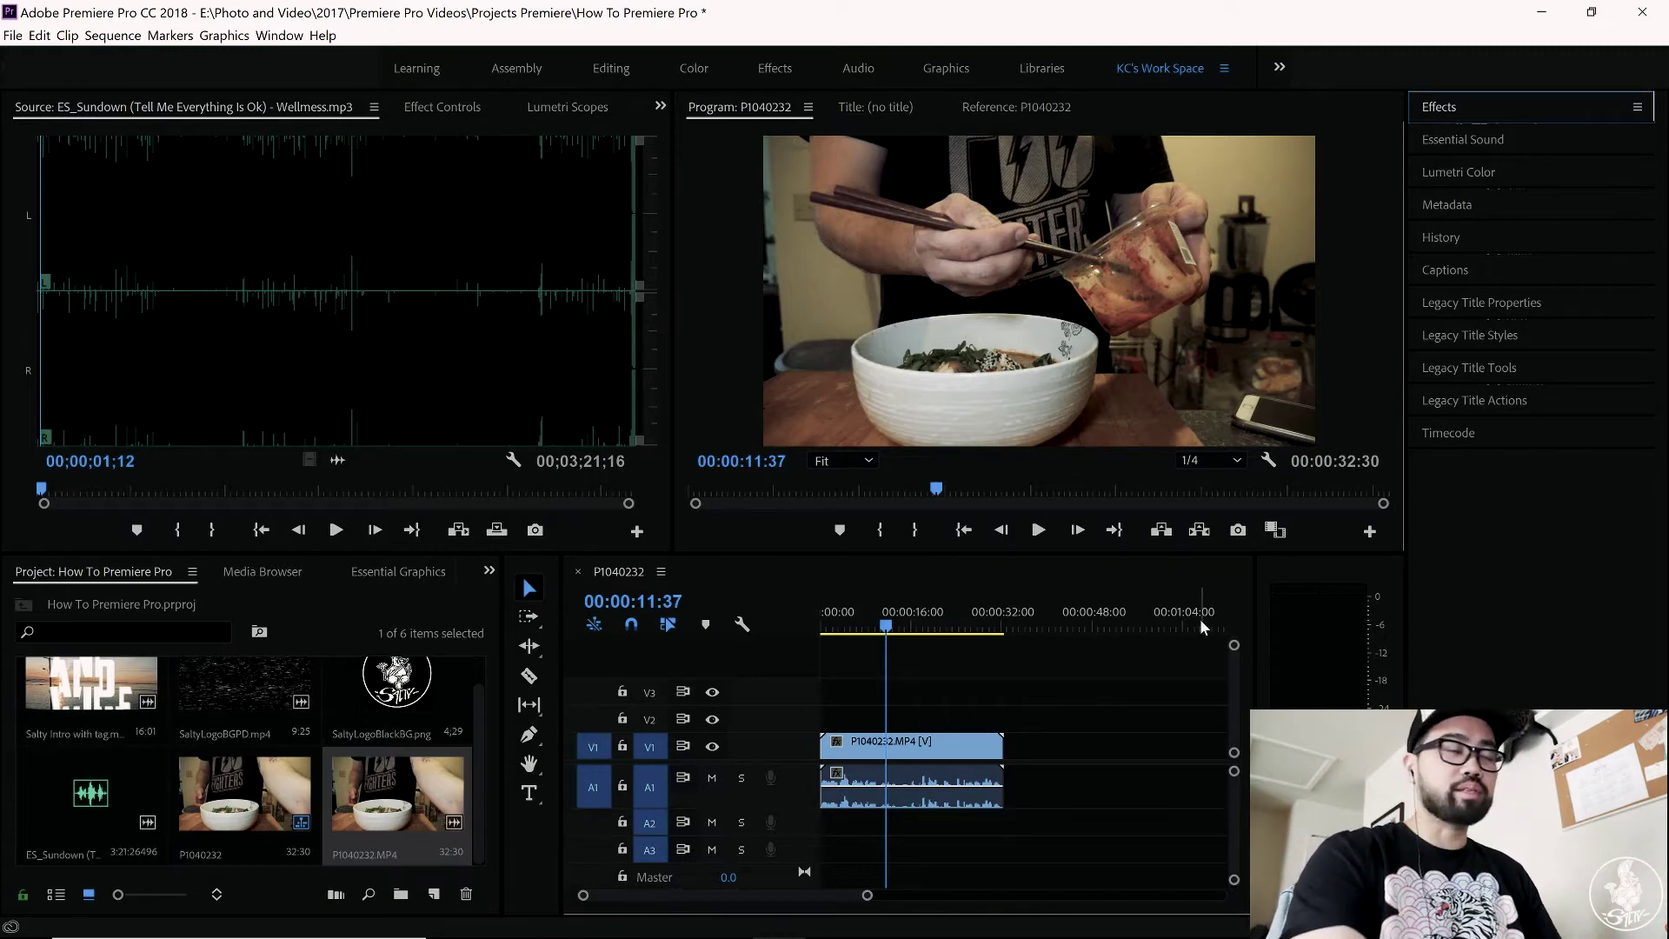
pyautogui.click(1442, 107)
# - Search 'multi' and apply Multiband Compressor to the A1 cooking clip, showing Effect Controls
pyautogui.click(1478, 137)
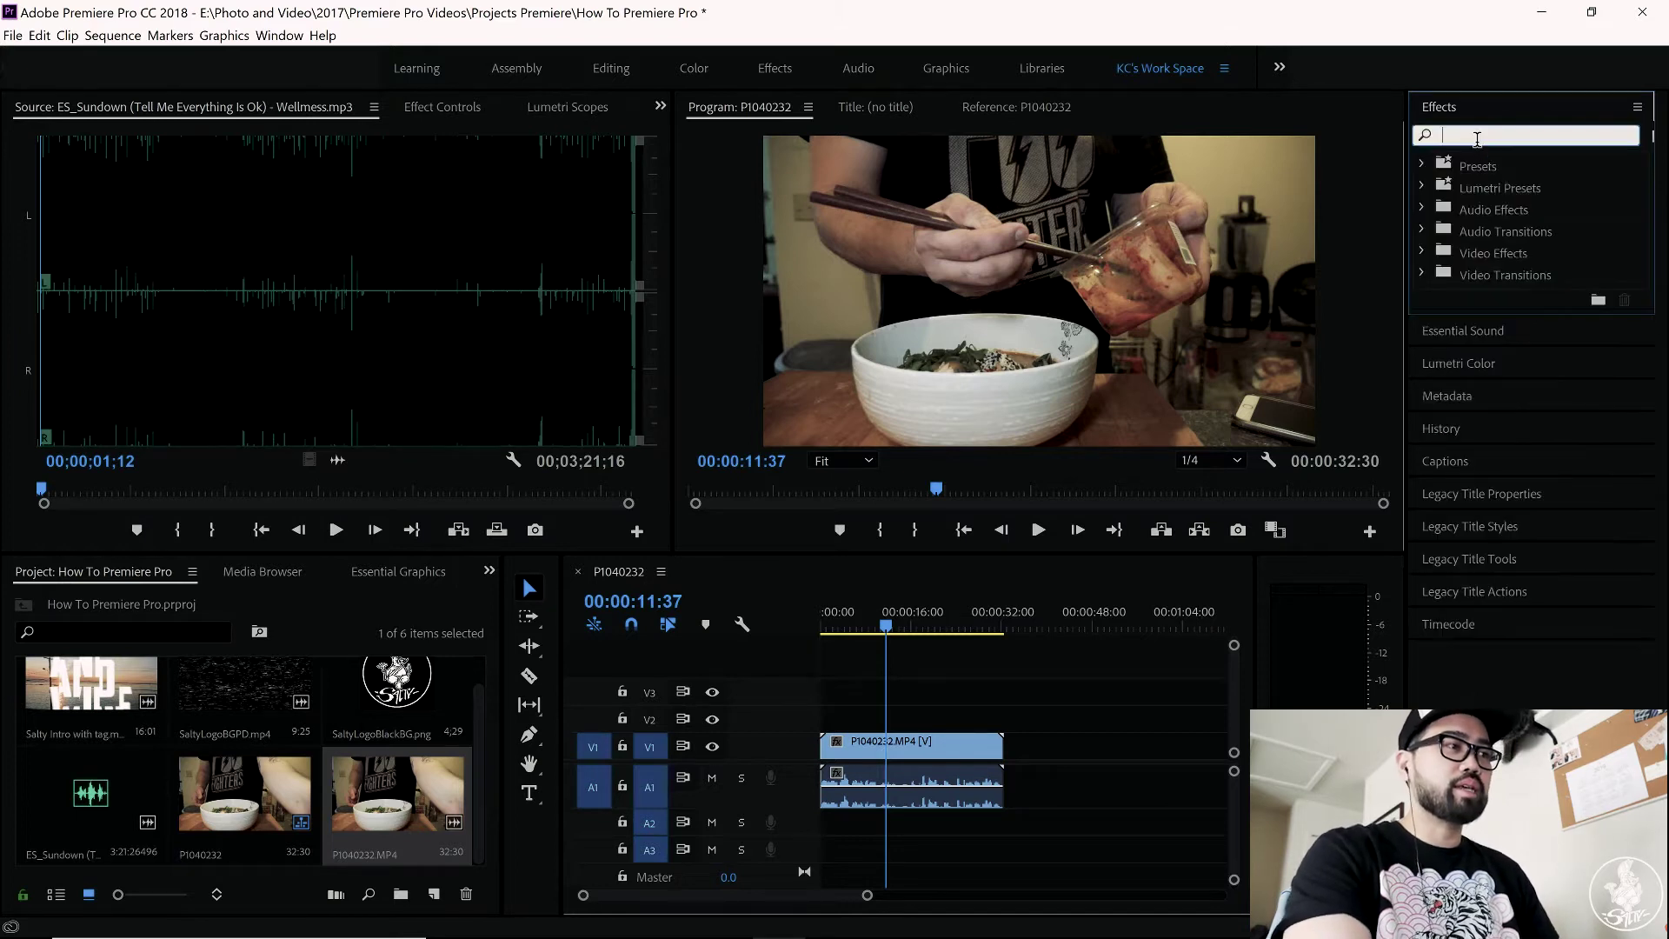
pyautogui.write('multi')
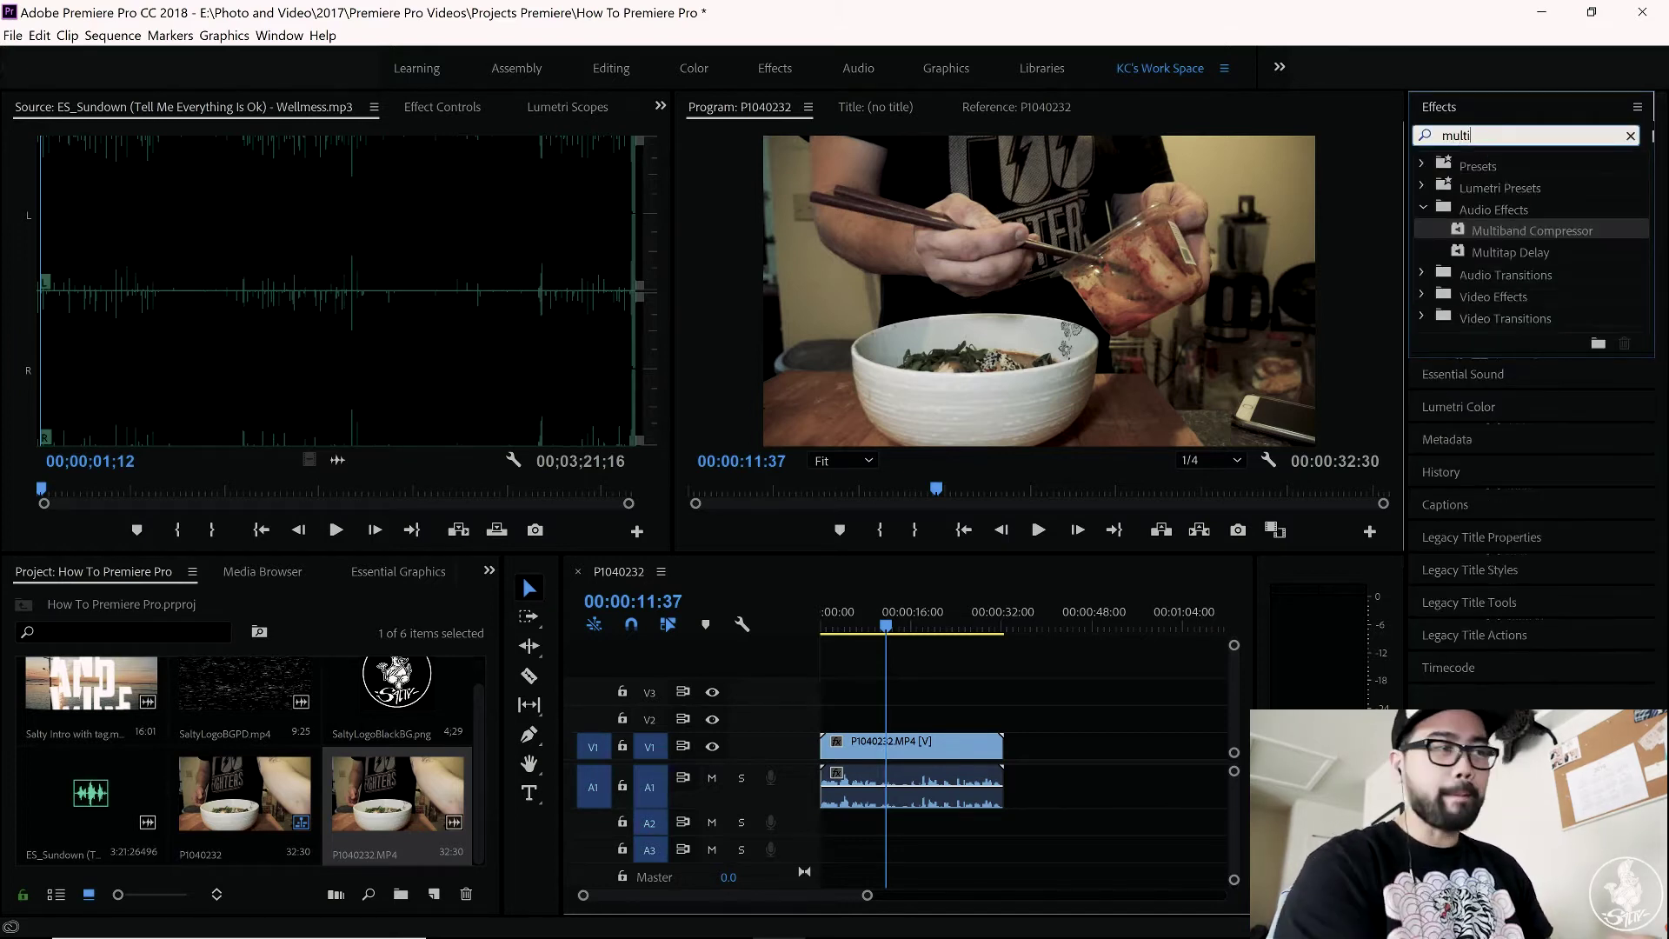
pyautogui.click(1560, 234)
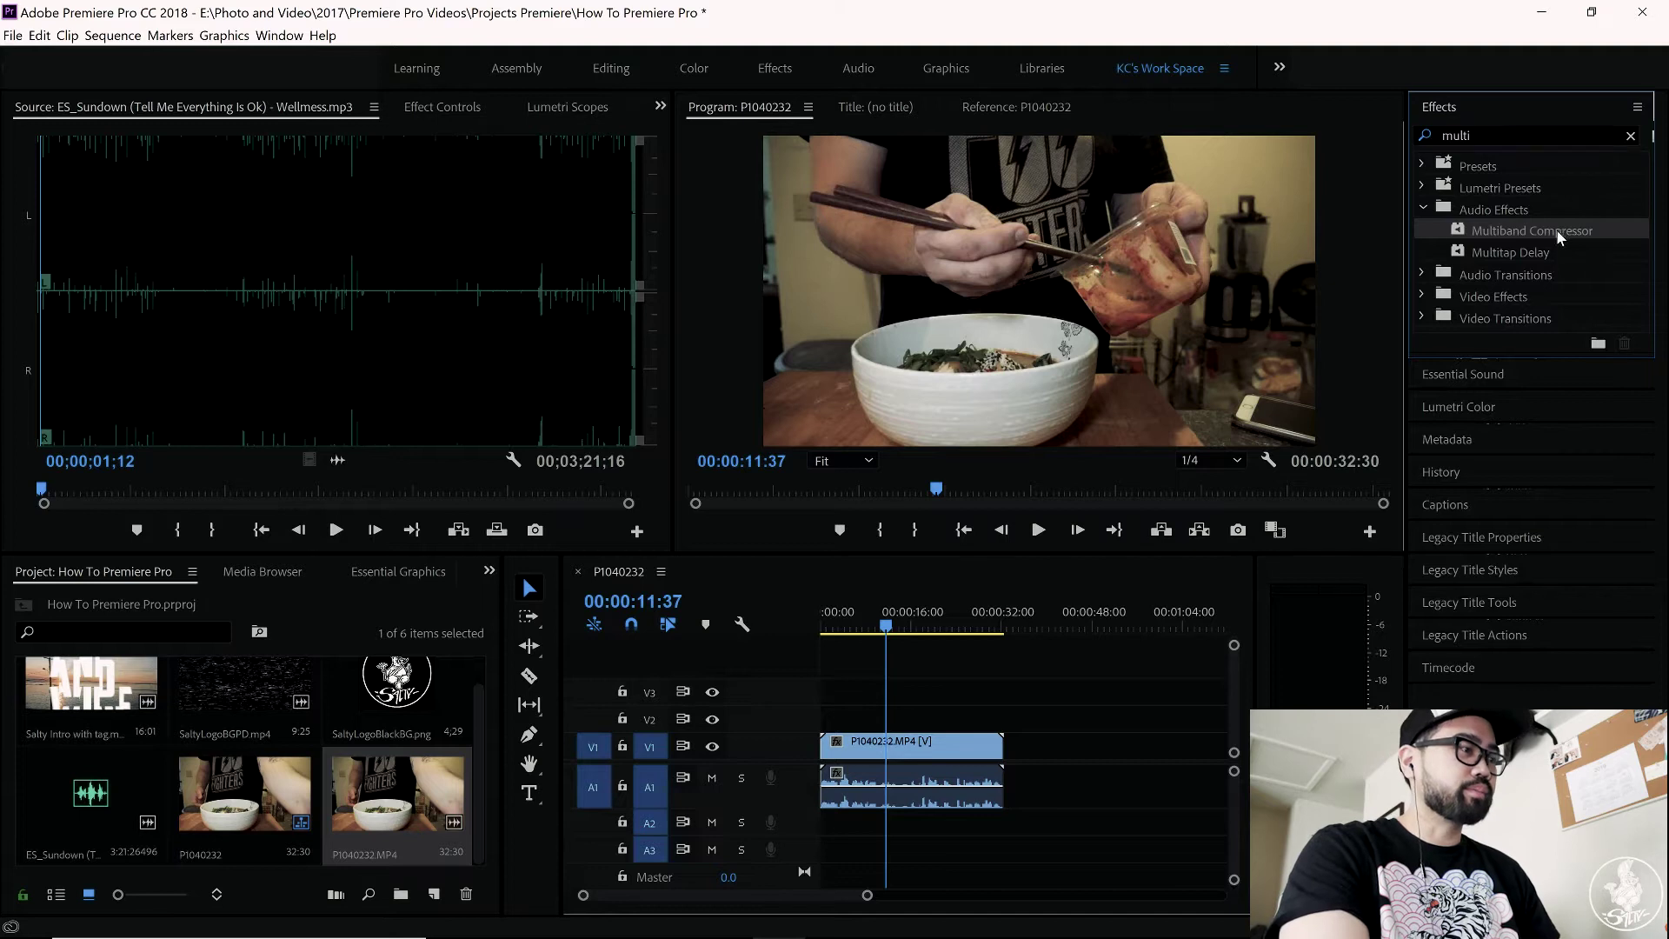
pyautogui.moveTo(931, 779); pyautogui.dragTo(943, 770)
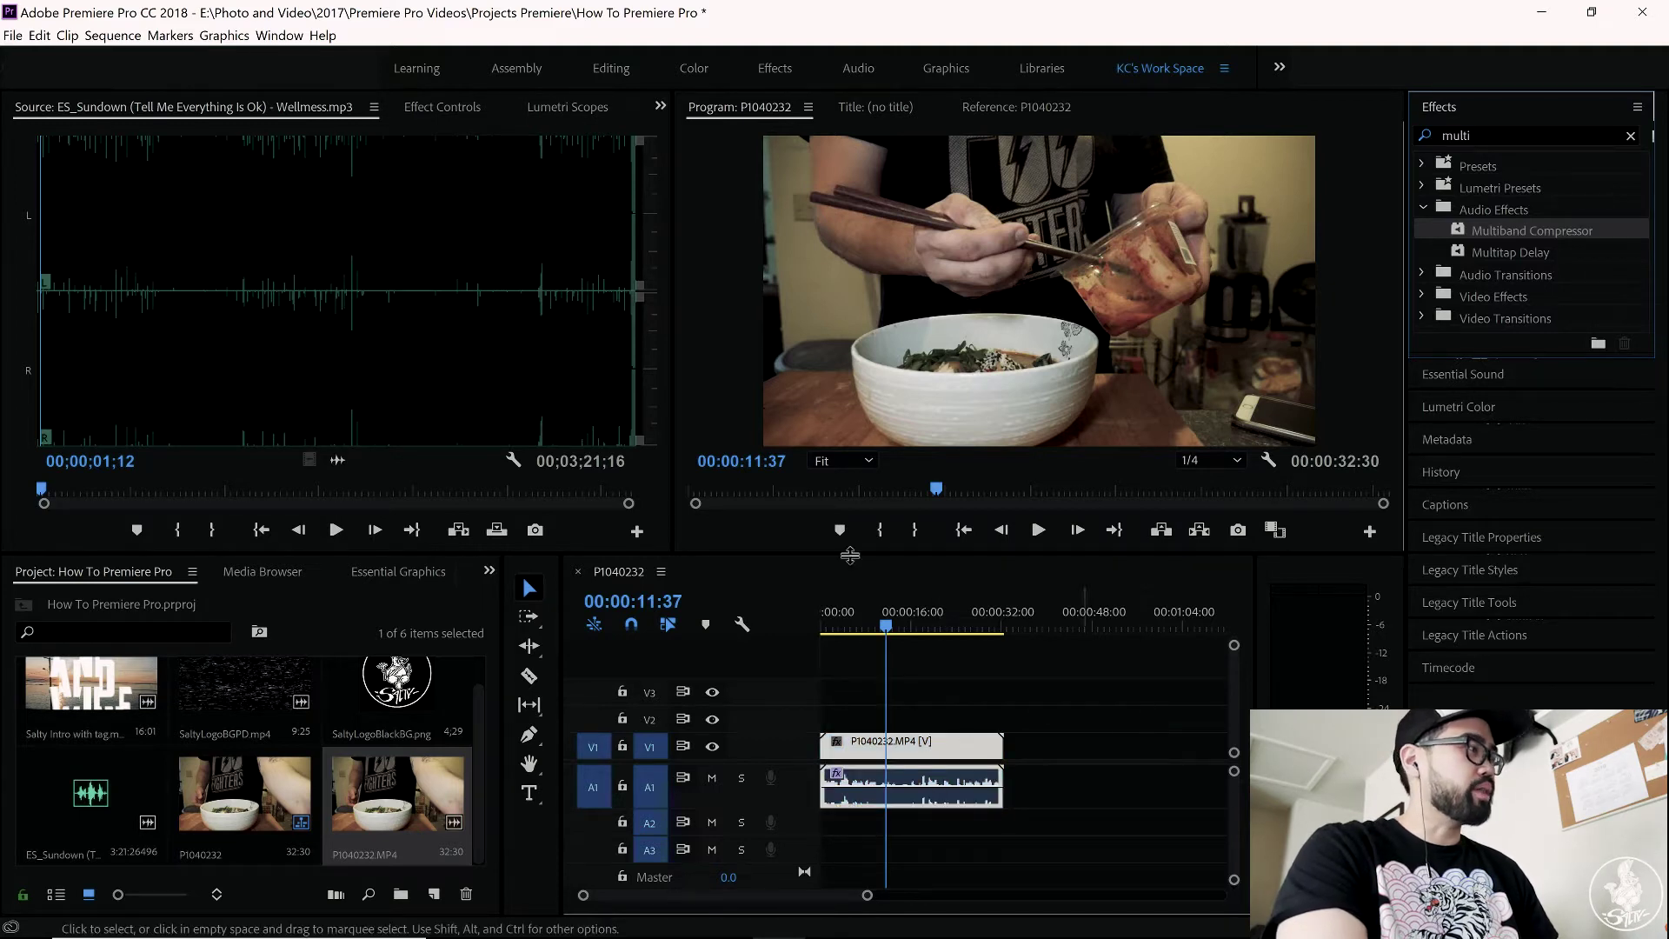
pyautogui.click(435, 110)
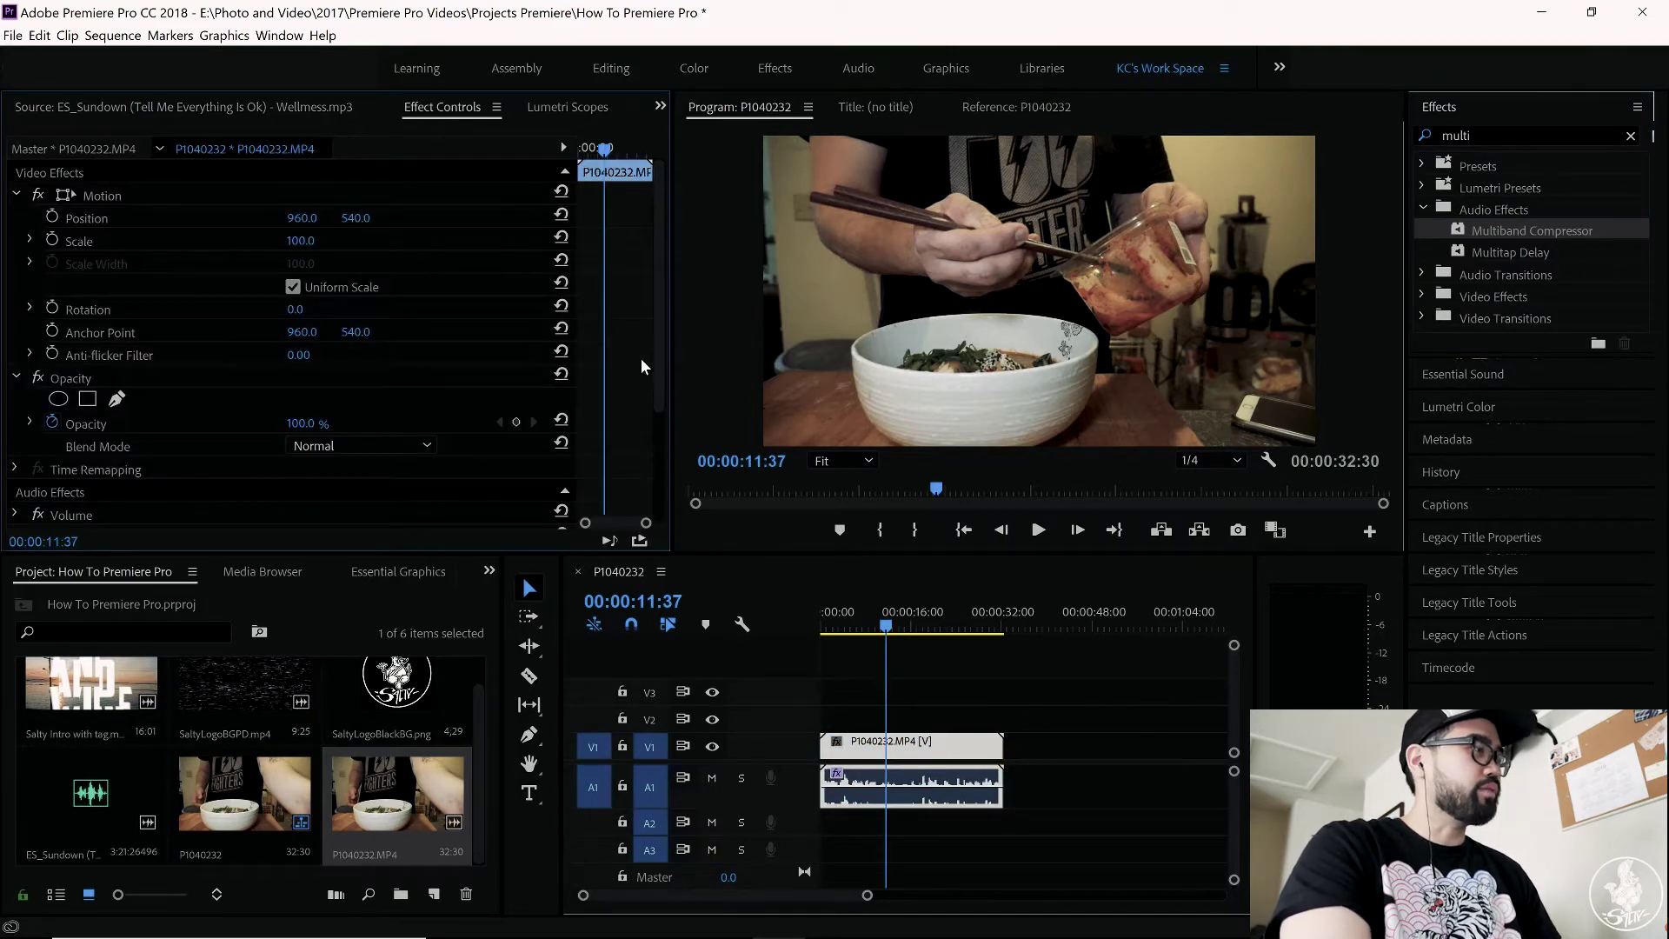
pyautogui.scroll(-2, 640, 355)
pyautogui.scroll(-2, 639, 351)
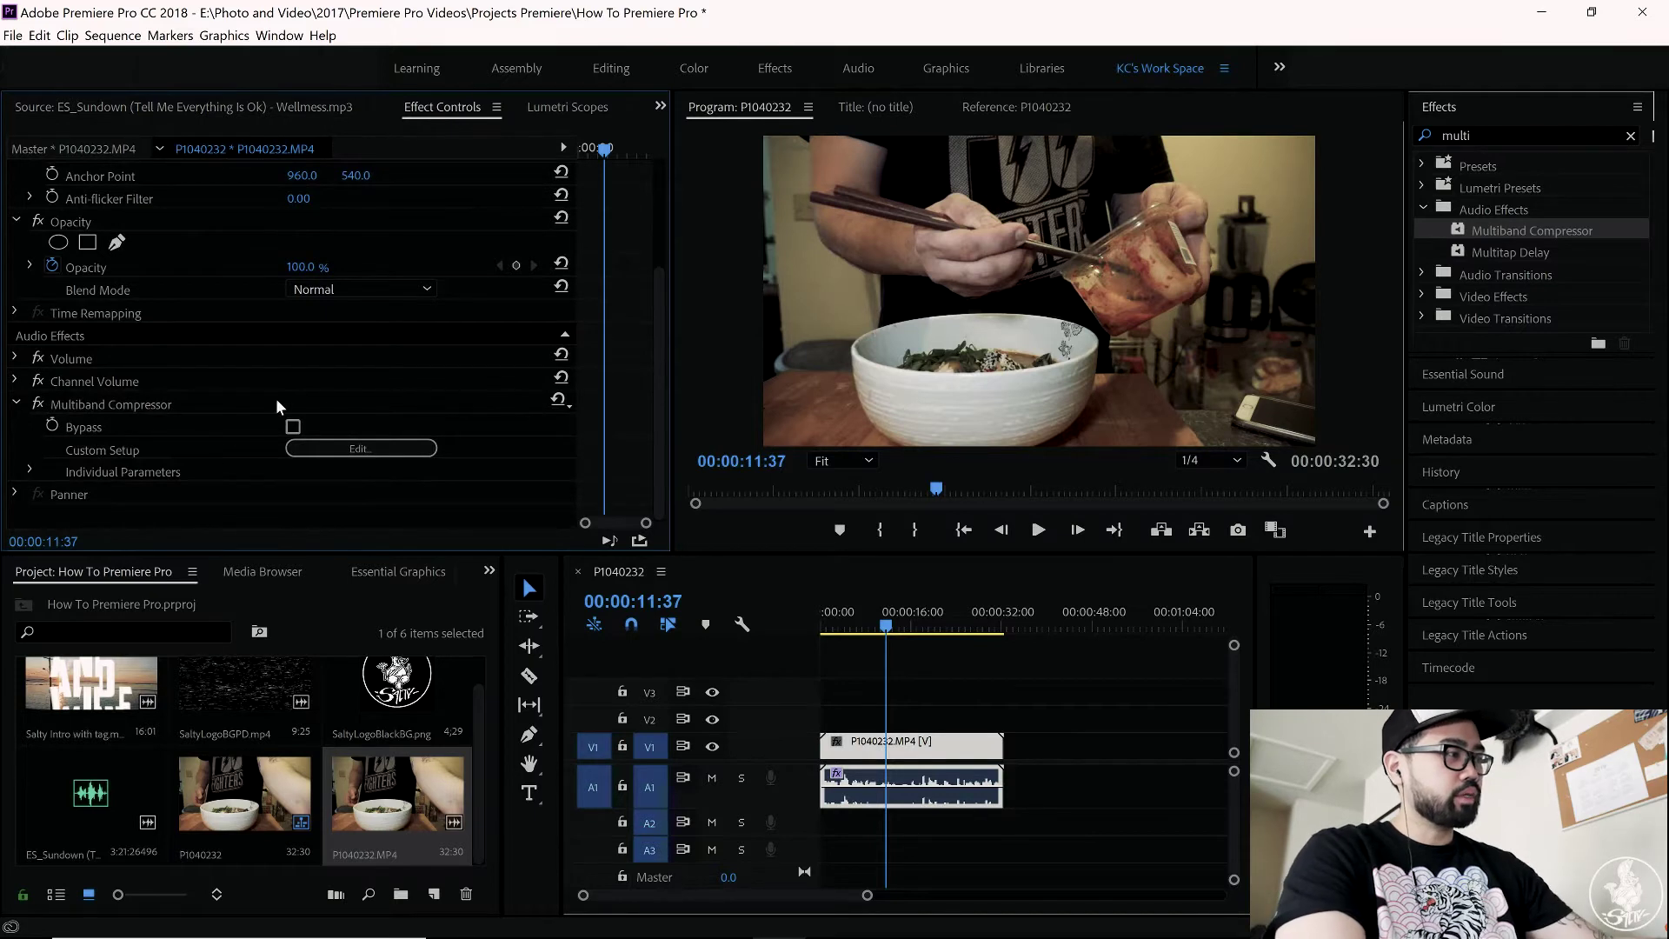
# - Open the Multiband Compressor's Clip Fx Editor, enlarged and moved up-left
pyautogui.click(328, 449)
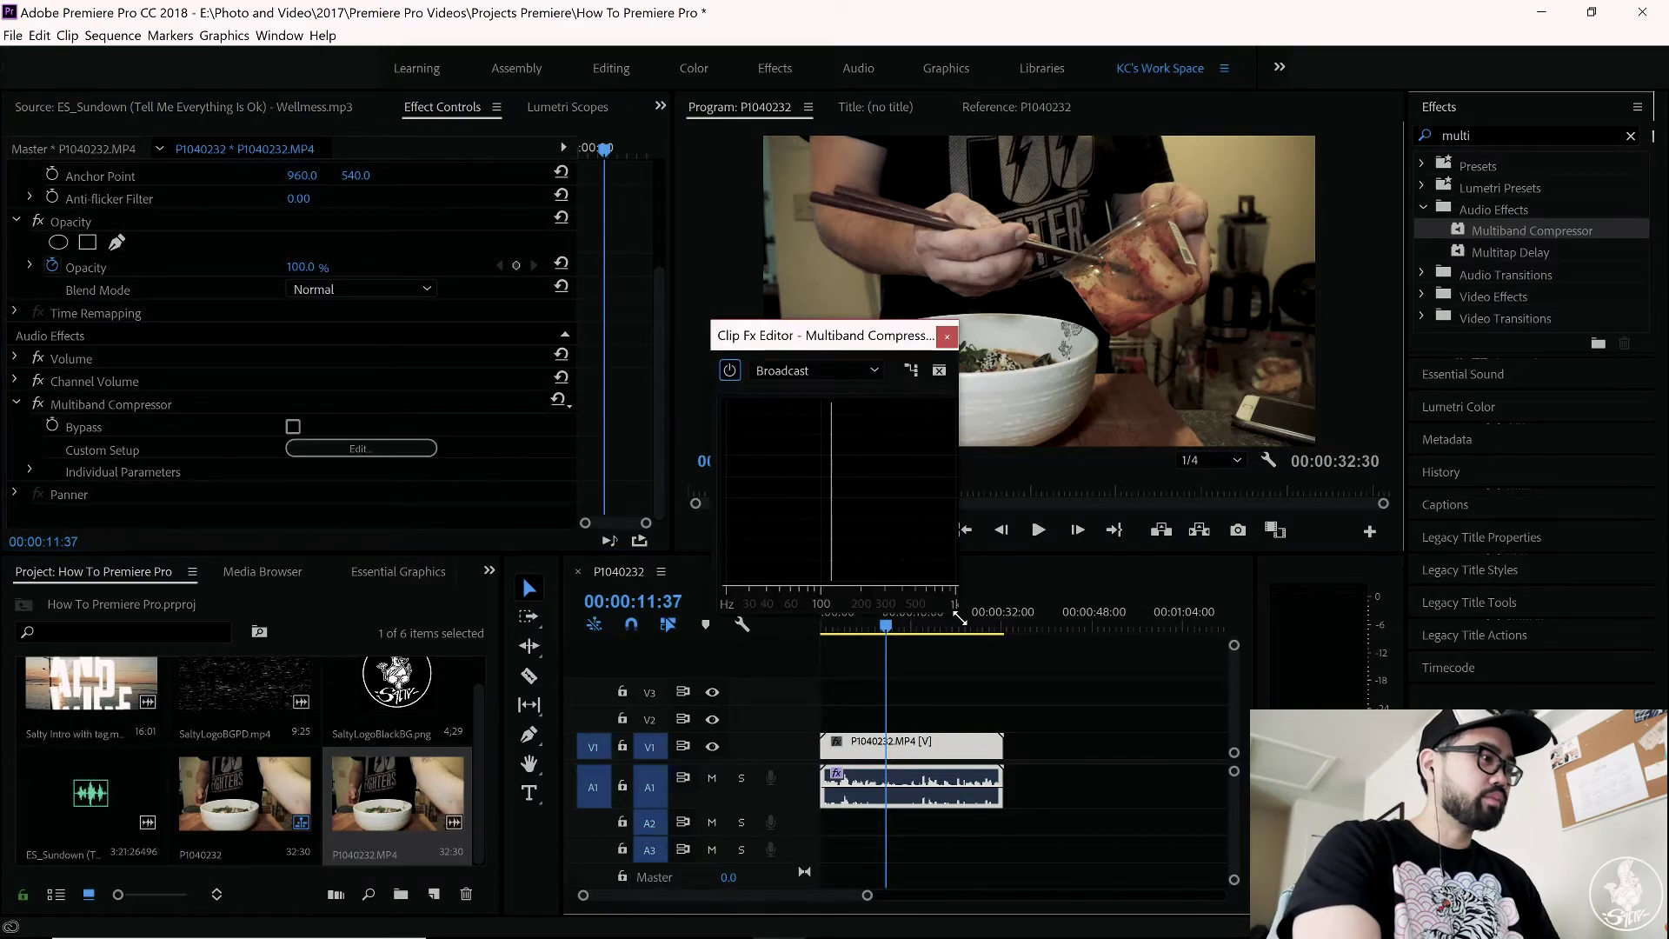
pyautogui.moveTo(975, 629); pyautogui.dragTo(1477, 906)
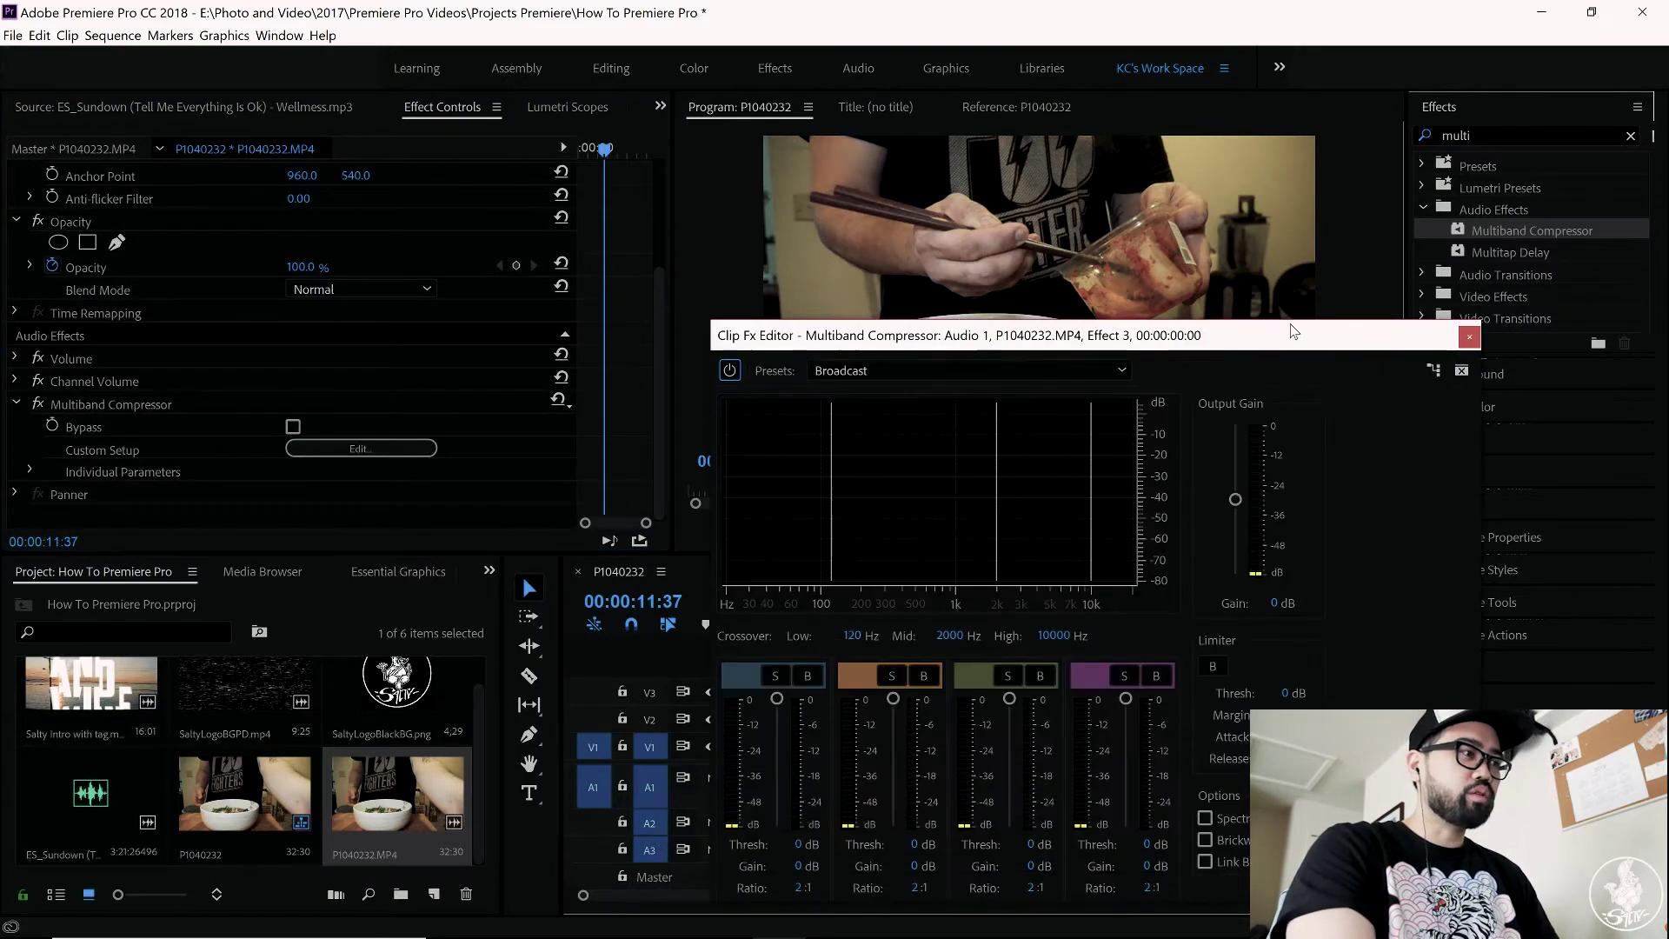
pyautogui.moveTo(1296, 335); pyautogui.dragTo(1060, 161)
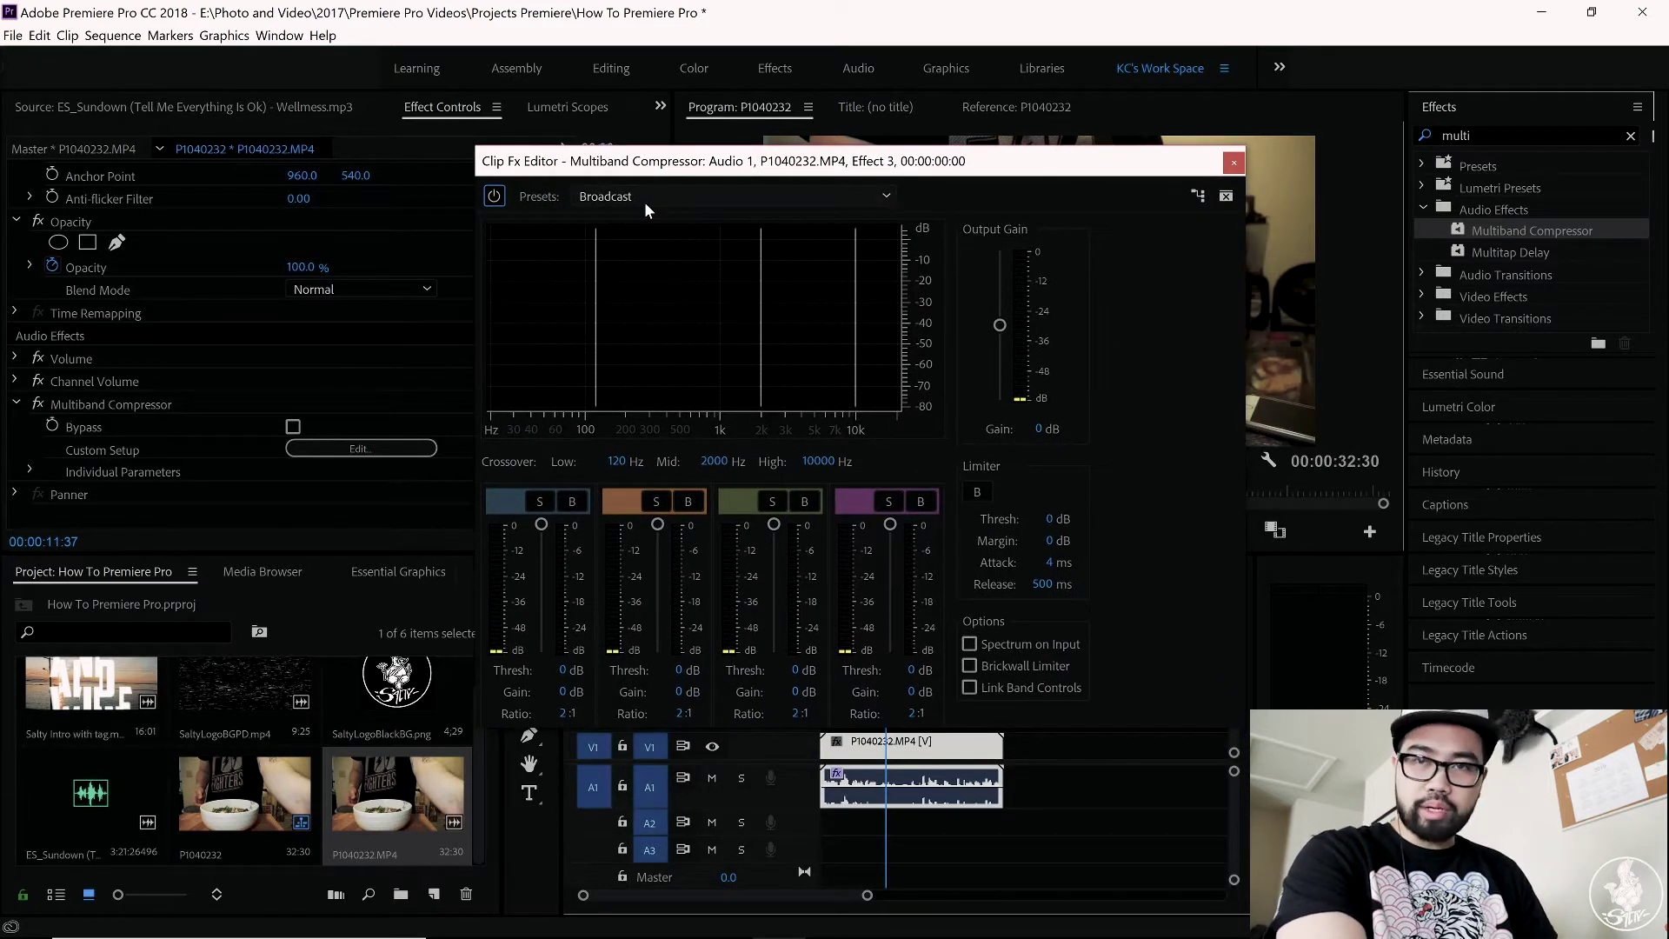
# - Load the Broadcast preset from the compressor's Presets list
pyautogui.click(882, 197)
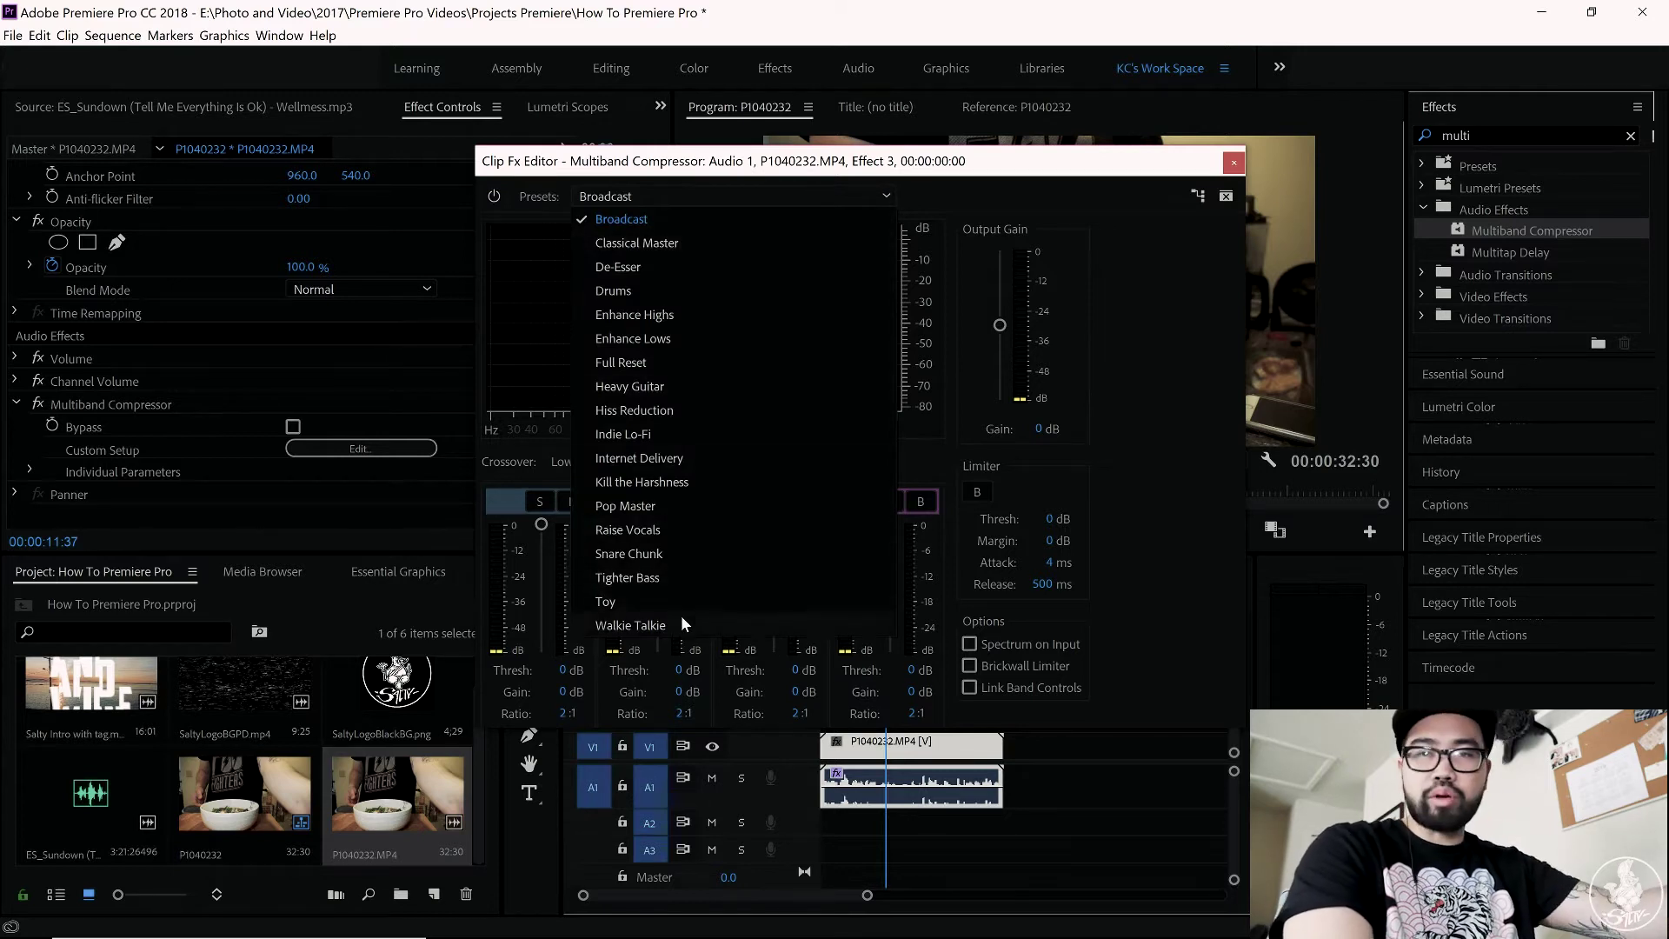
pyautogui.press('Escape')
pyautogui.scroll(-1, 789, 198)
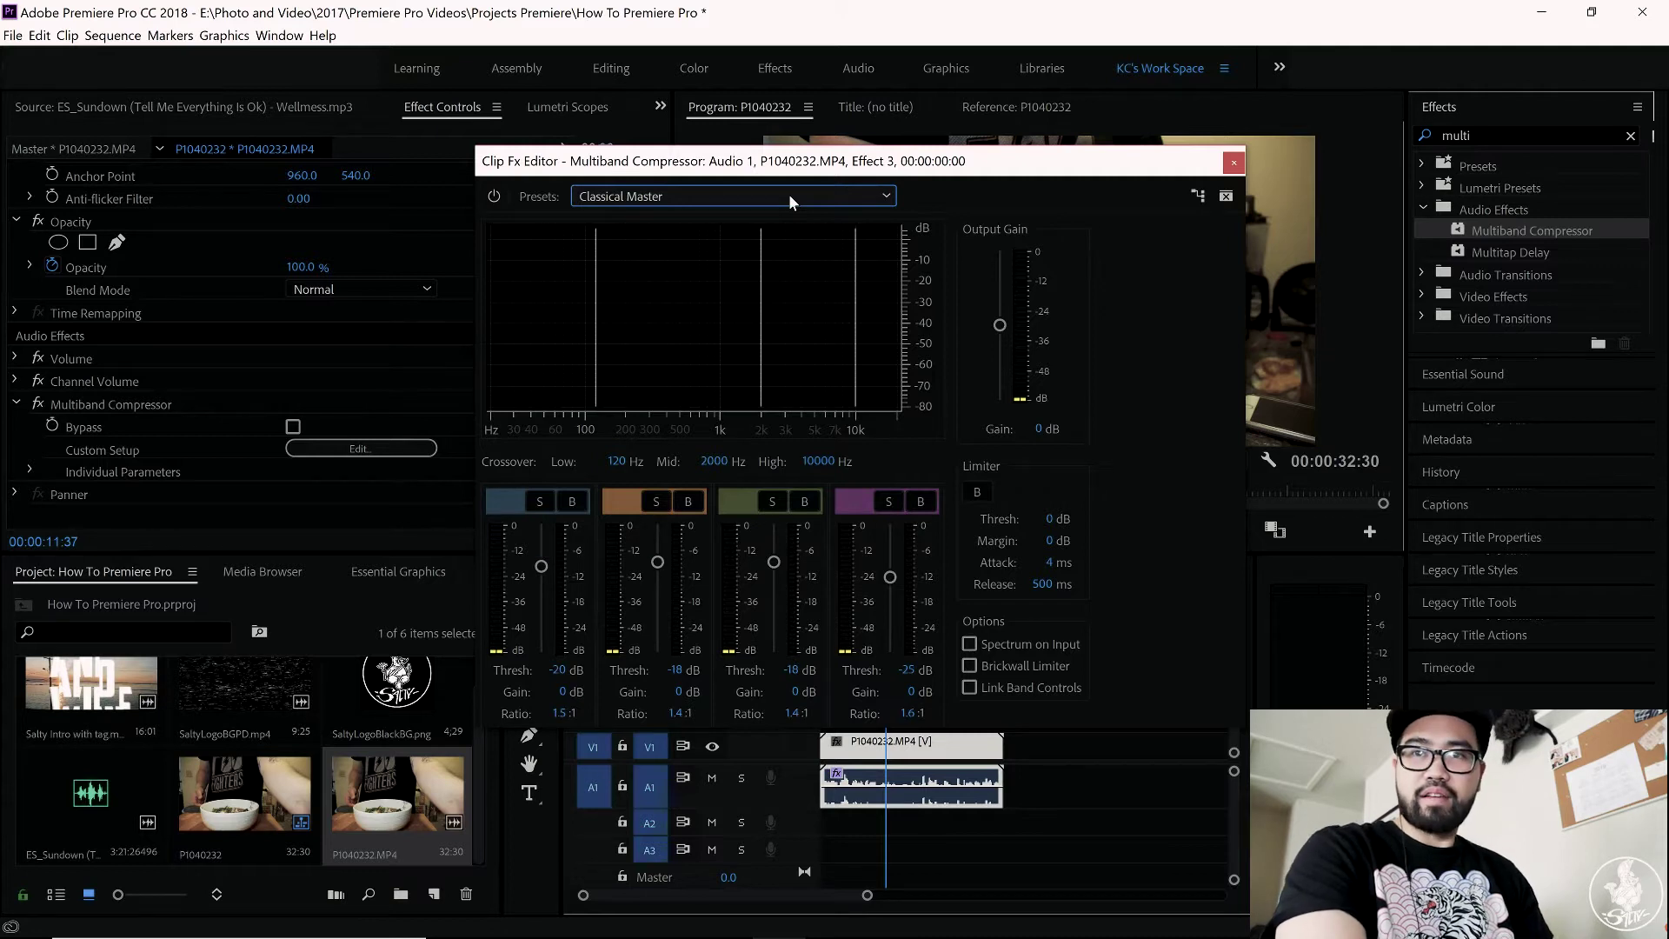
pyautogui.click(790, 195)
pyautogui.press('Escape')
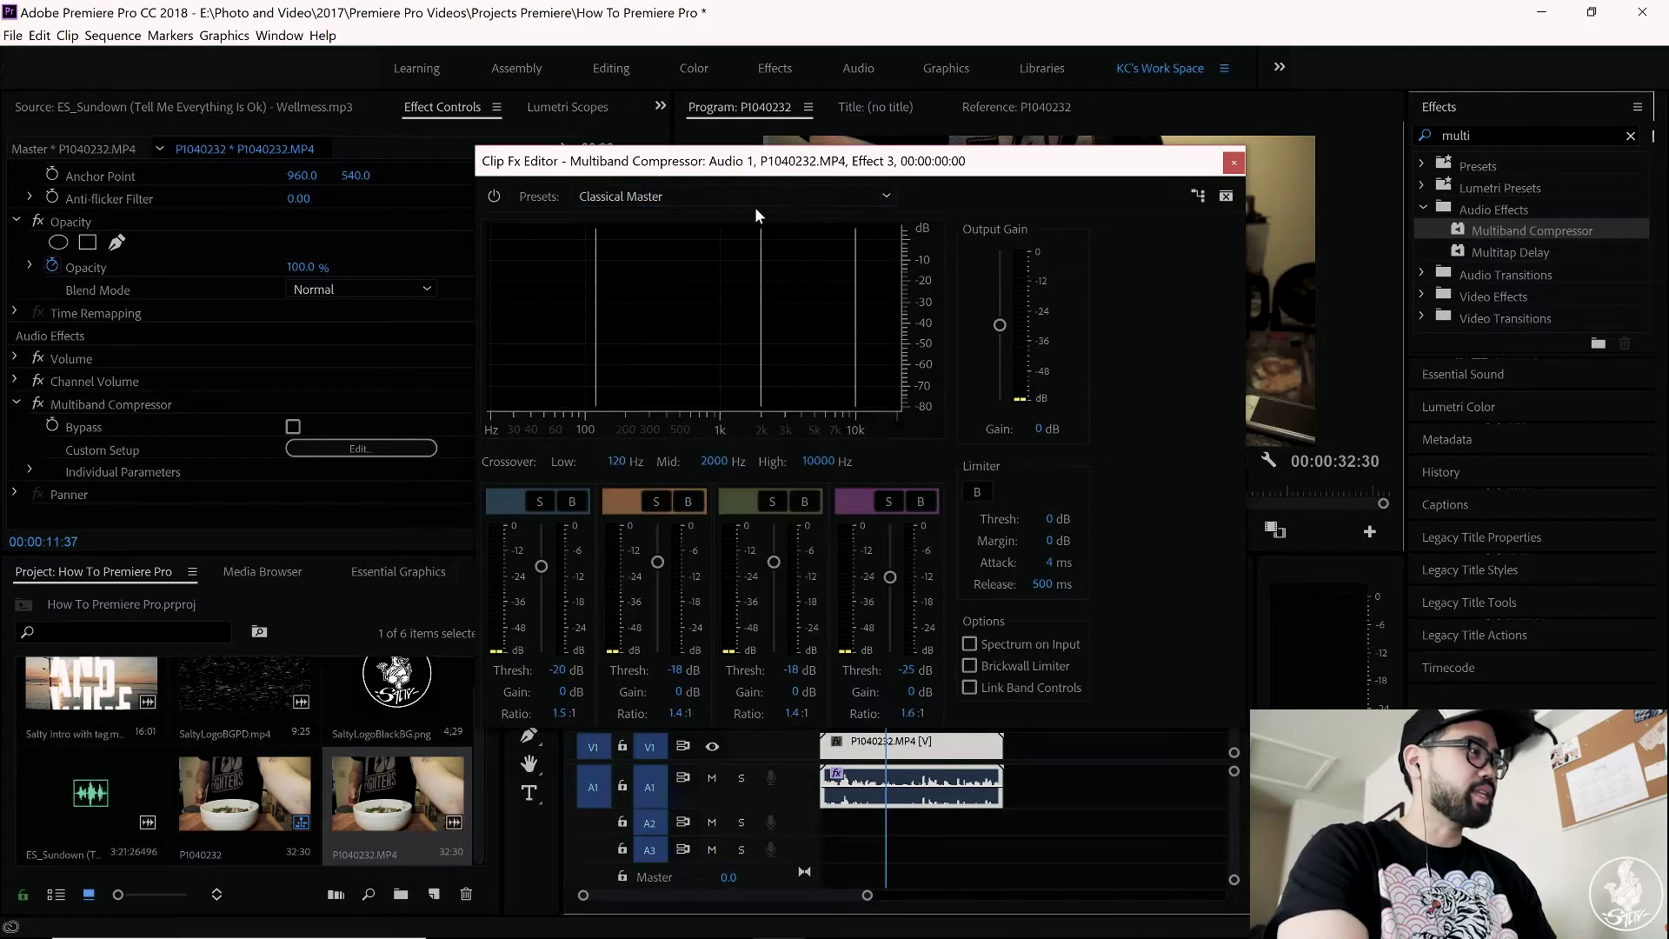
pyautogui.scroll(1, 783, 193)
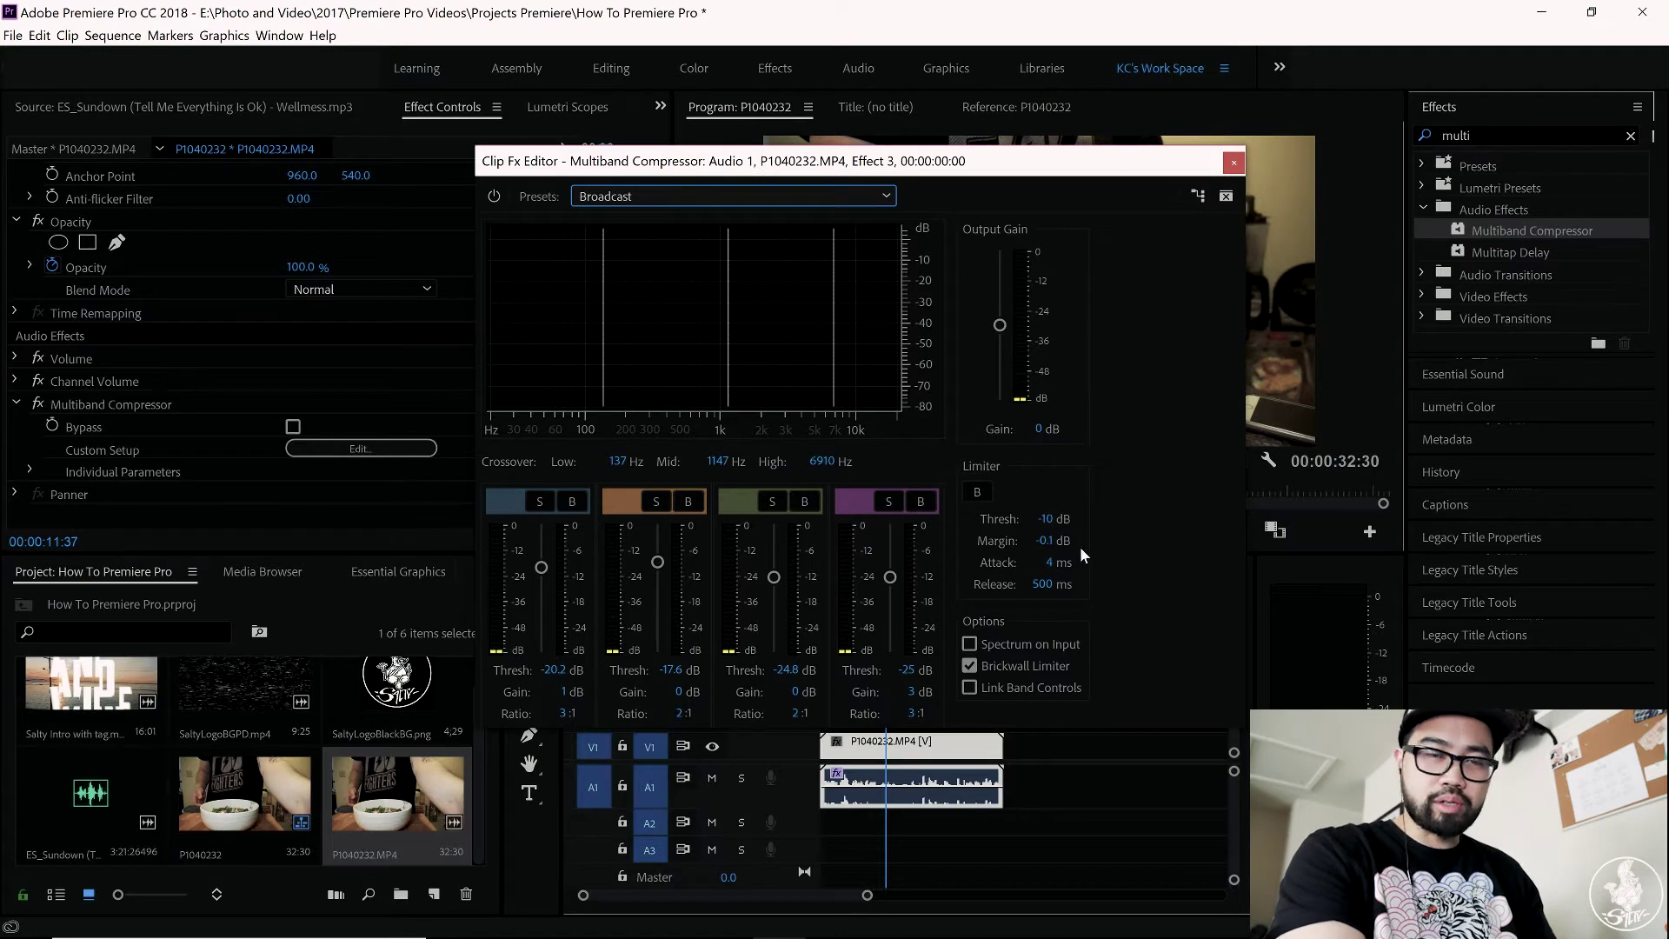
pyautogui.click(1045, 539)
pyautogui.write('-3')
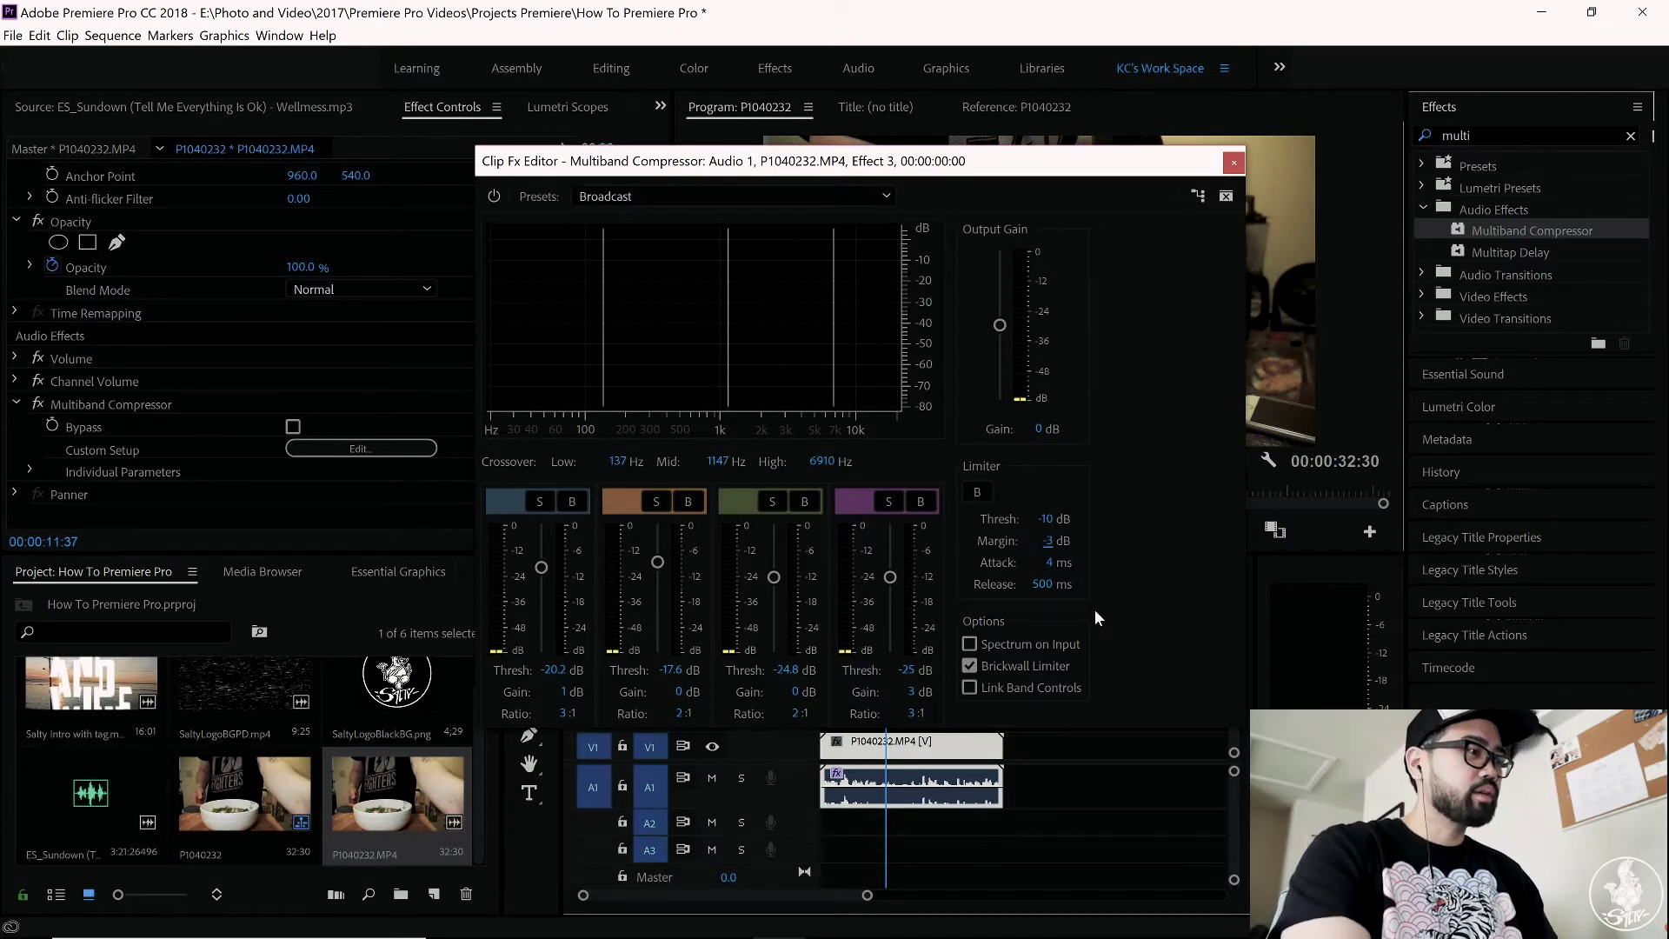
# - Keep the limiter Margin at -3 dB and reposition the editor toward the upper left
pyautogui.moveTo(1153, 170); pyautogui.dragTo(1578, 52)
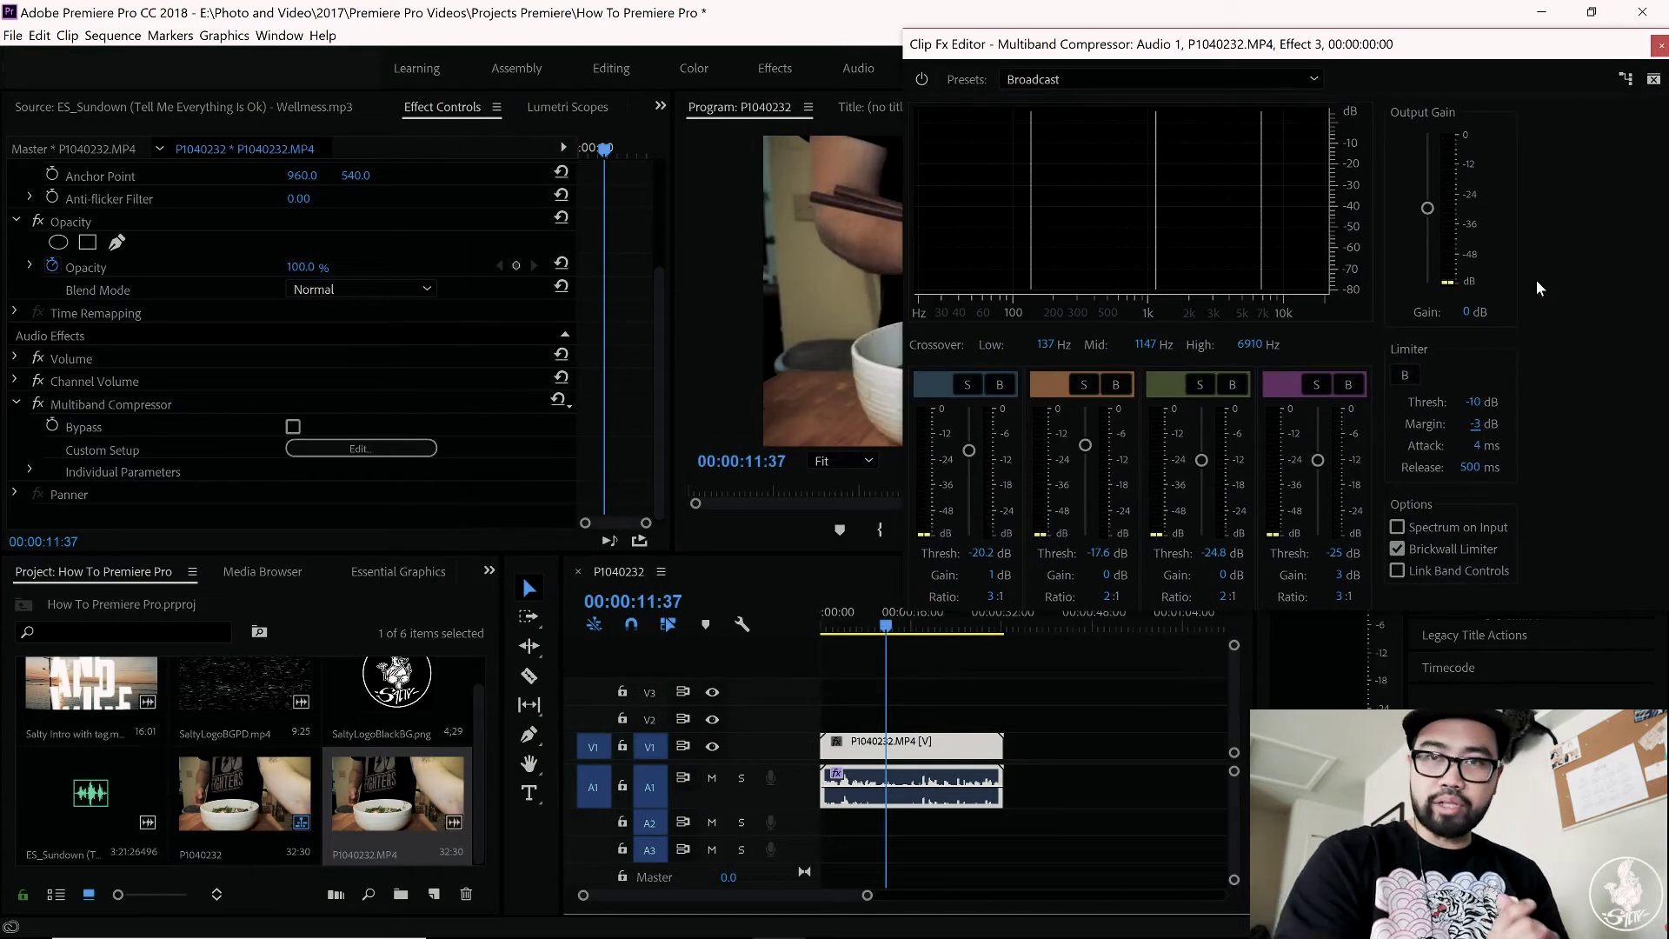
pyautogui.moveTo(1352, 45); pyautogui.dragTo(456, 86)
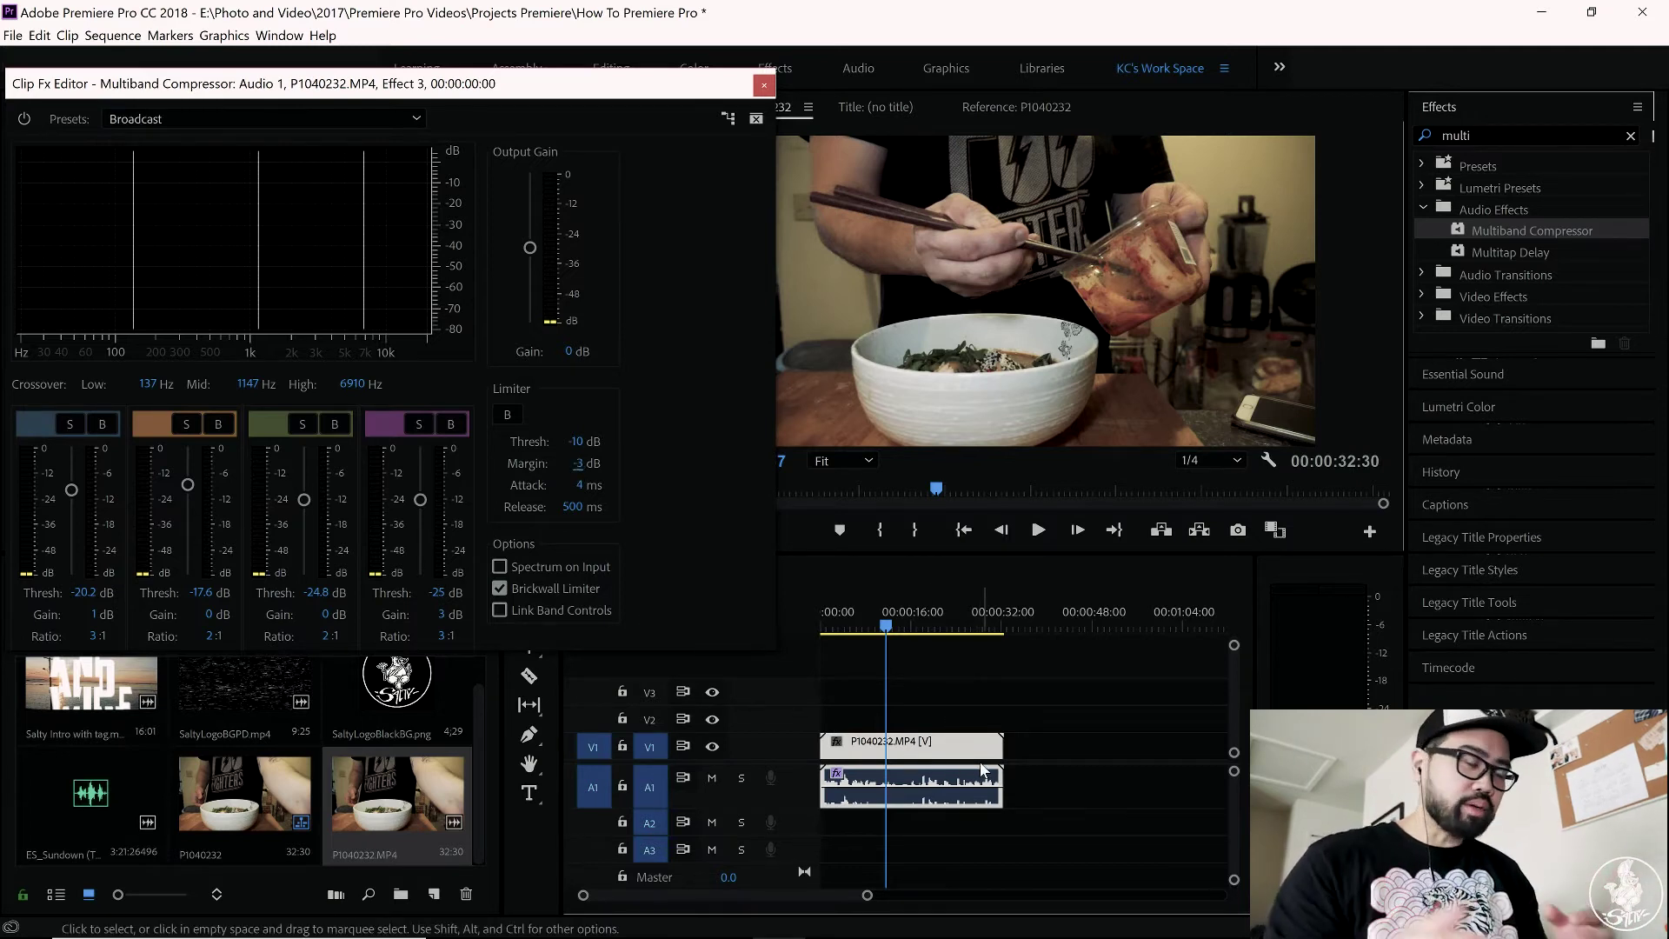
pyautogui.press('Home')
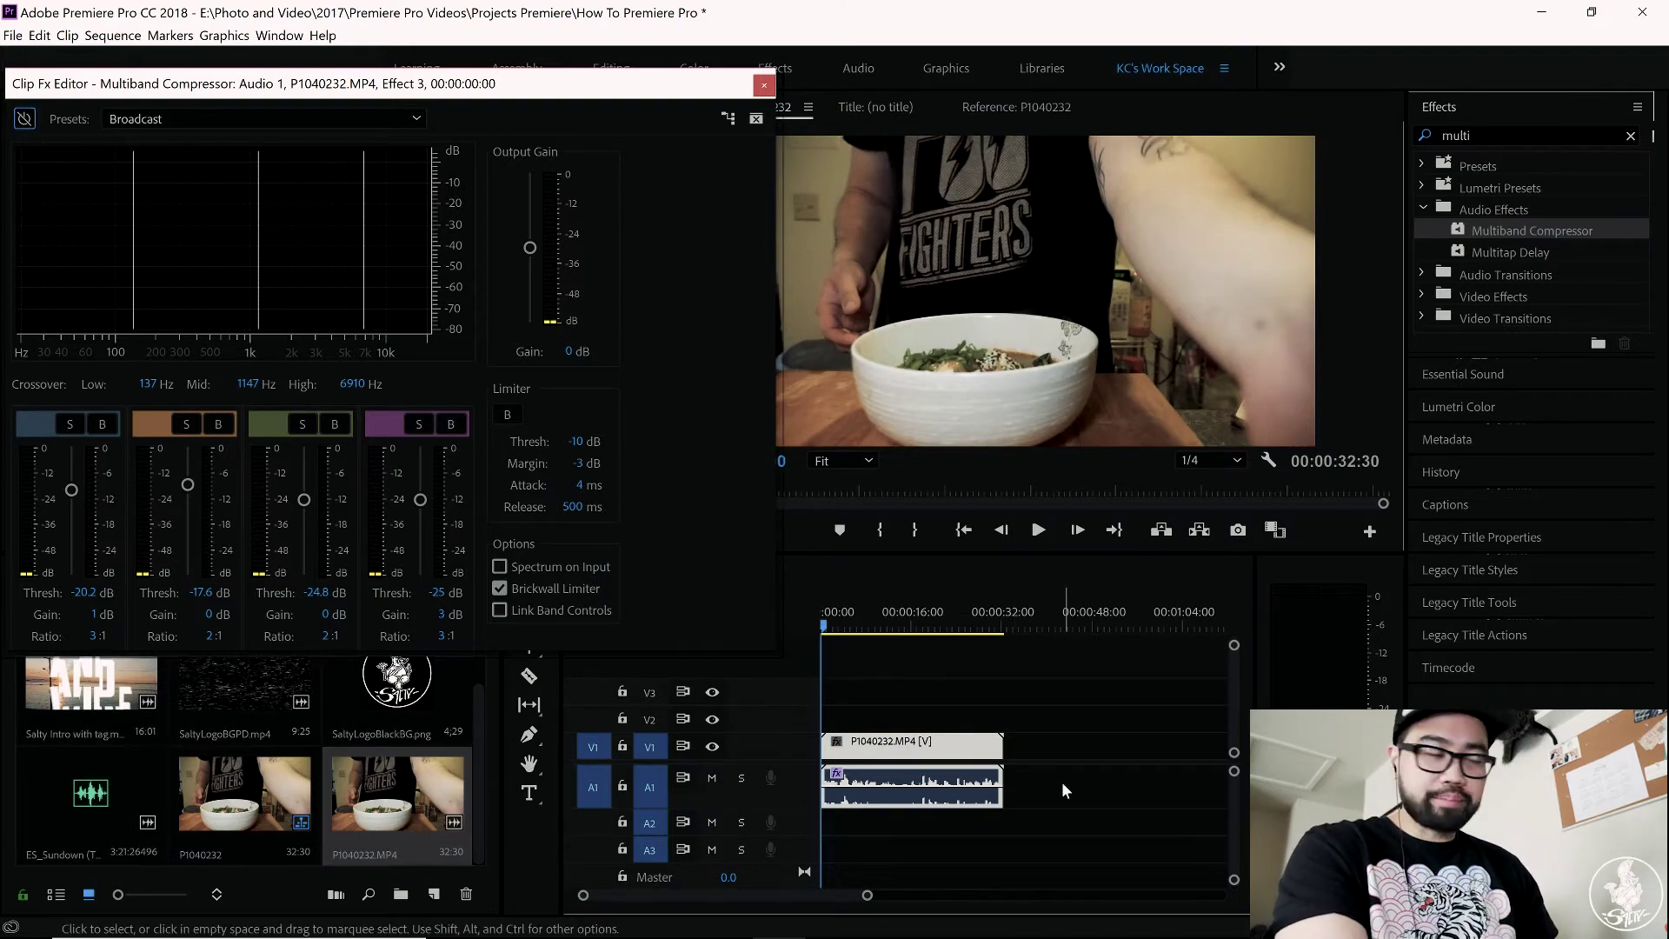
pyautogui.press('space')
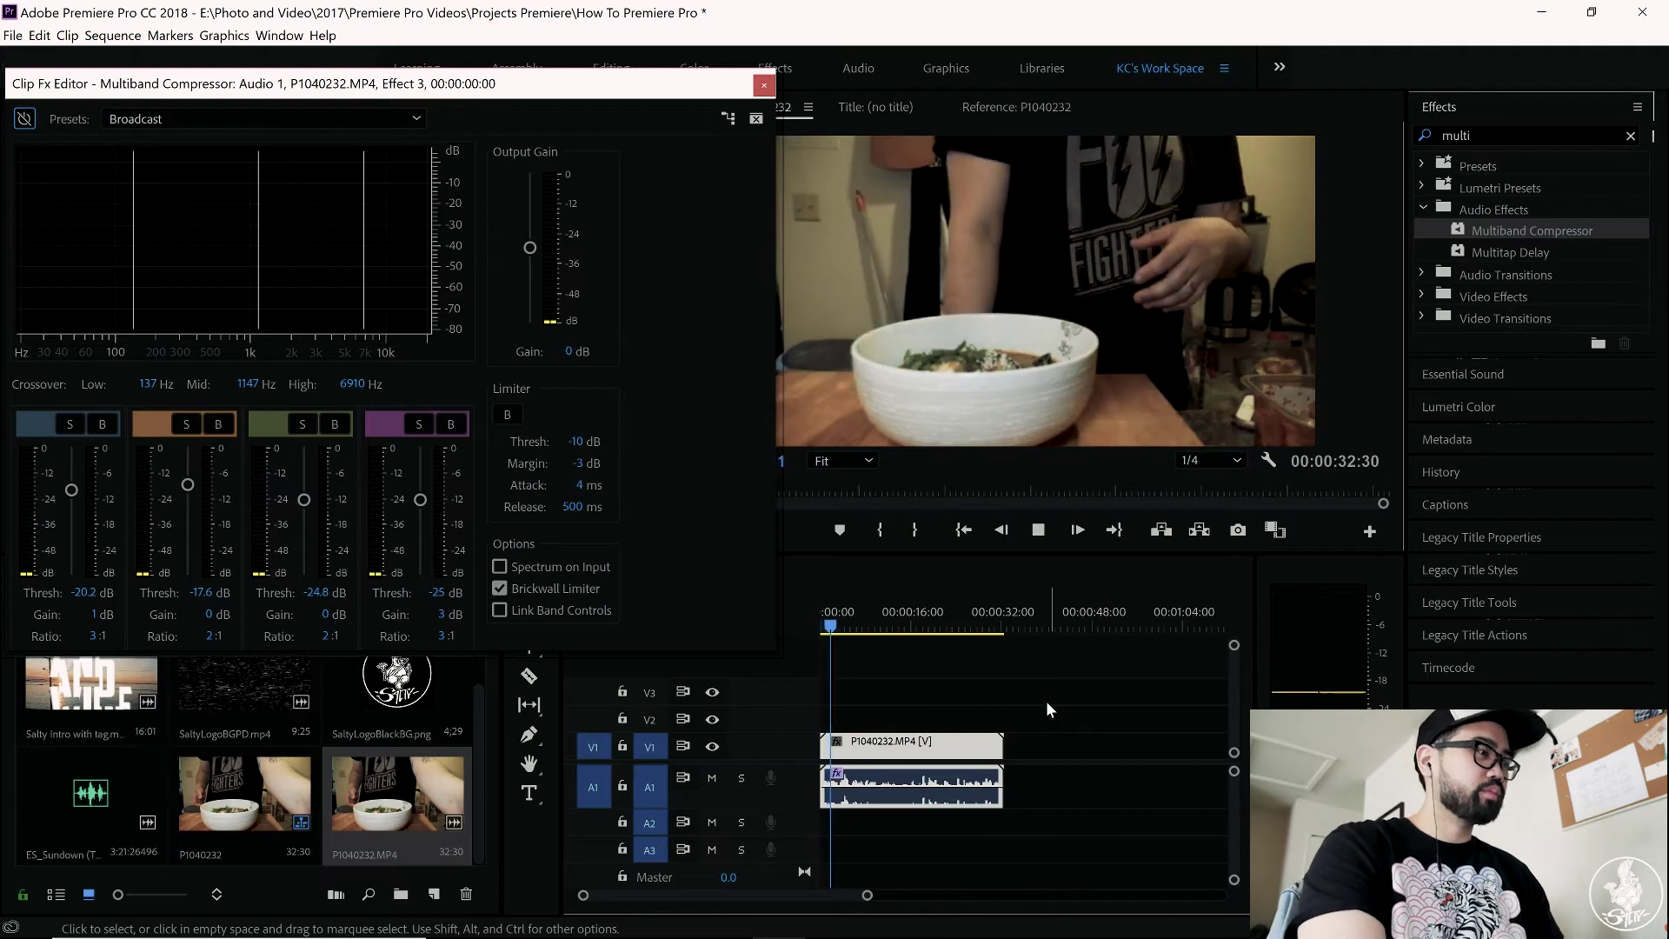
pyautogui.click(24, 119)
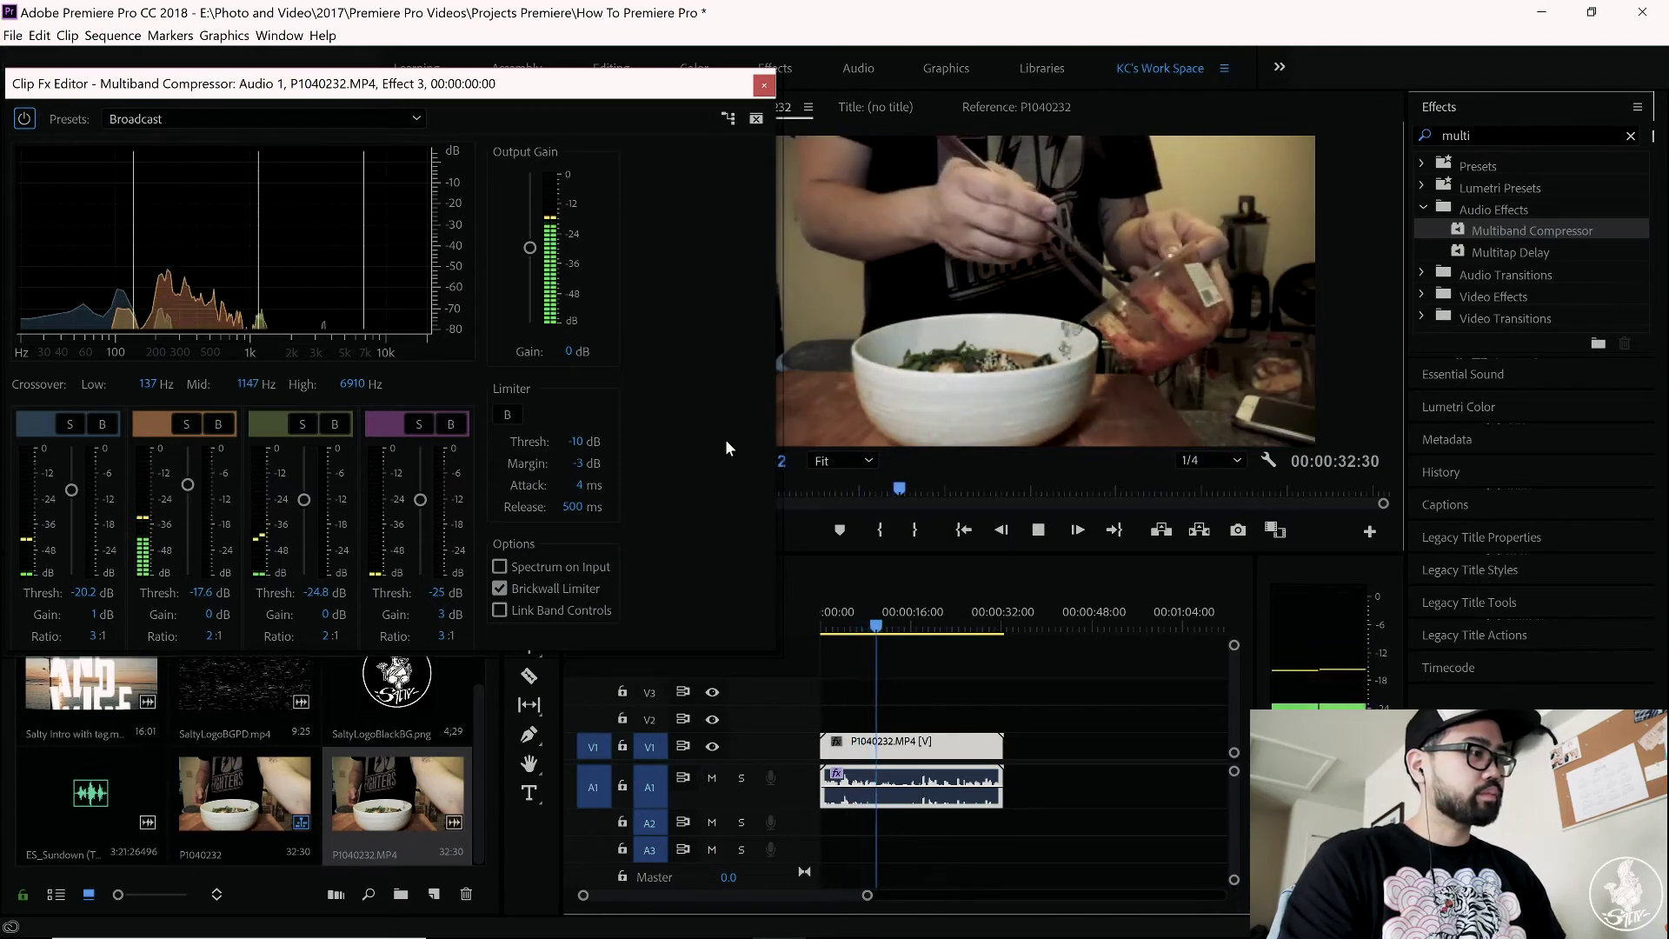
pyautogui.click(27, 123)
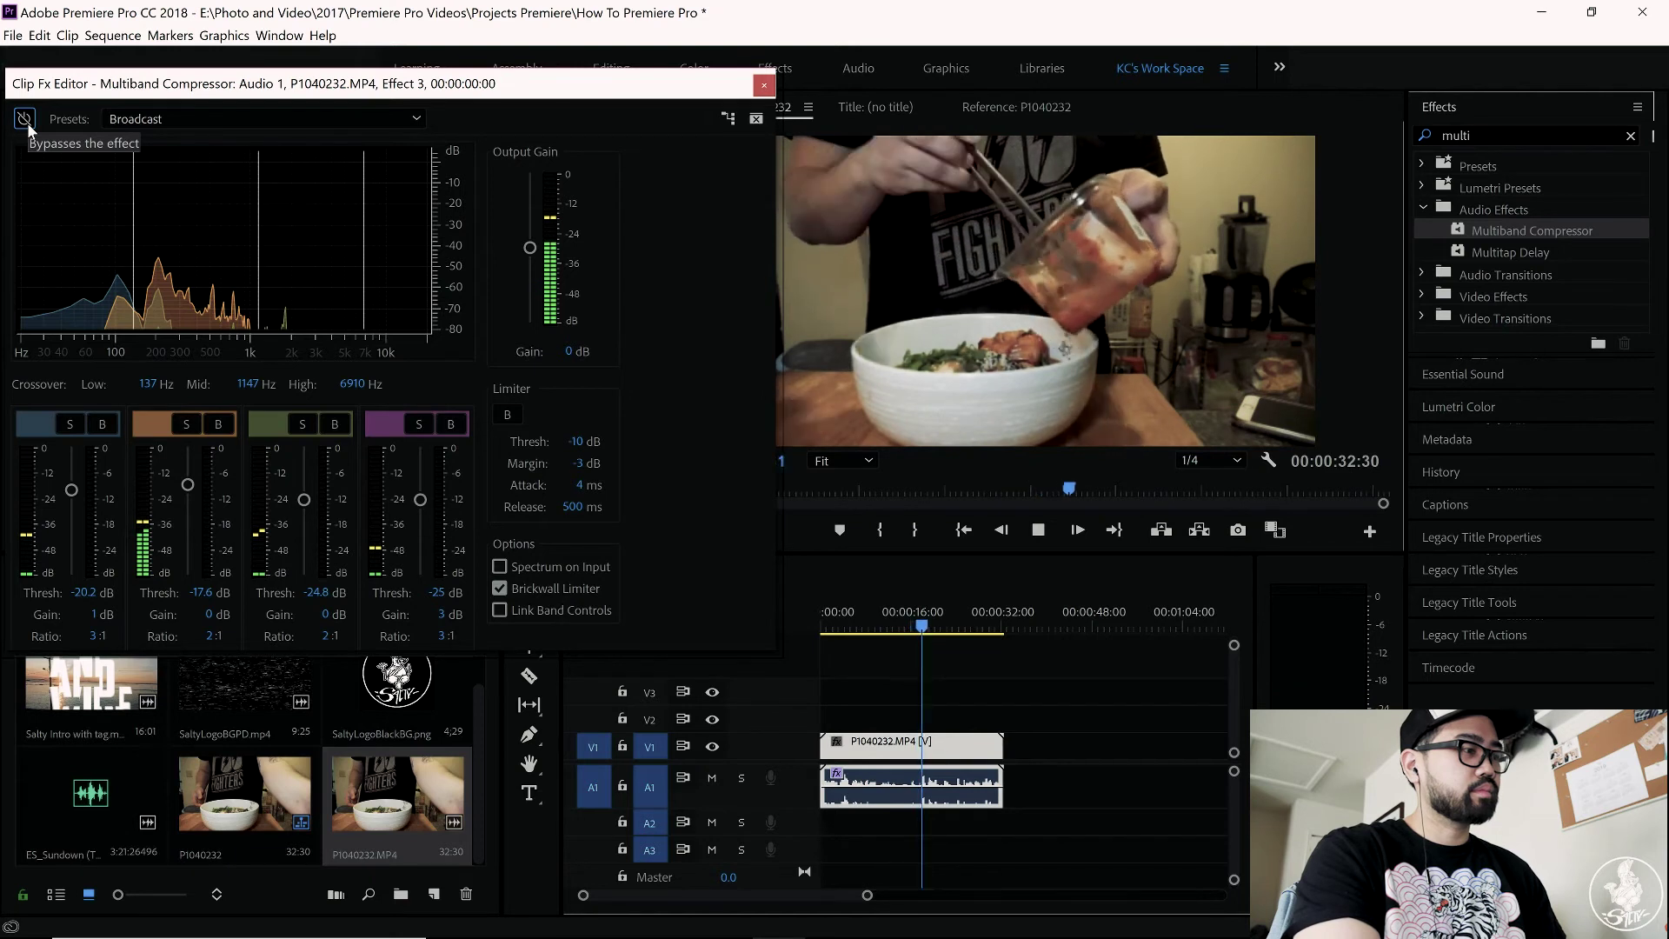
pyautogui.click(28, 124)
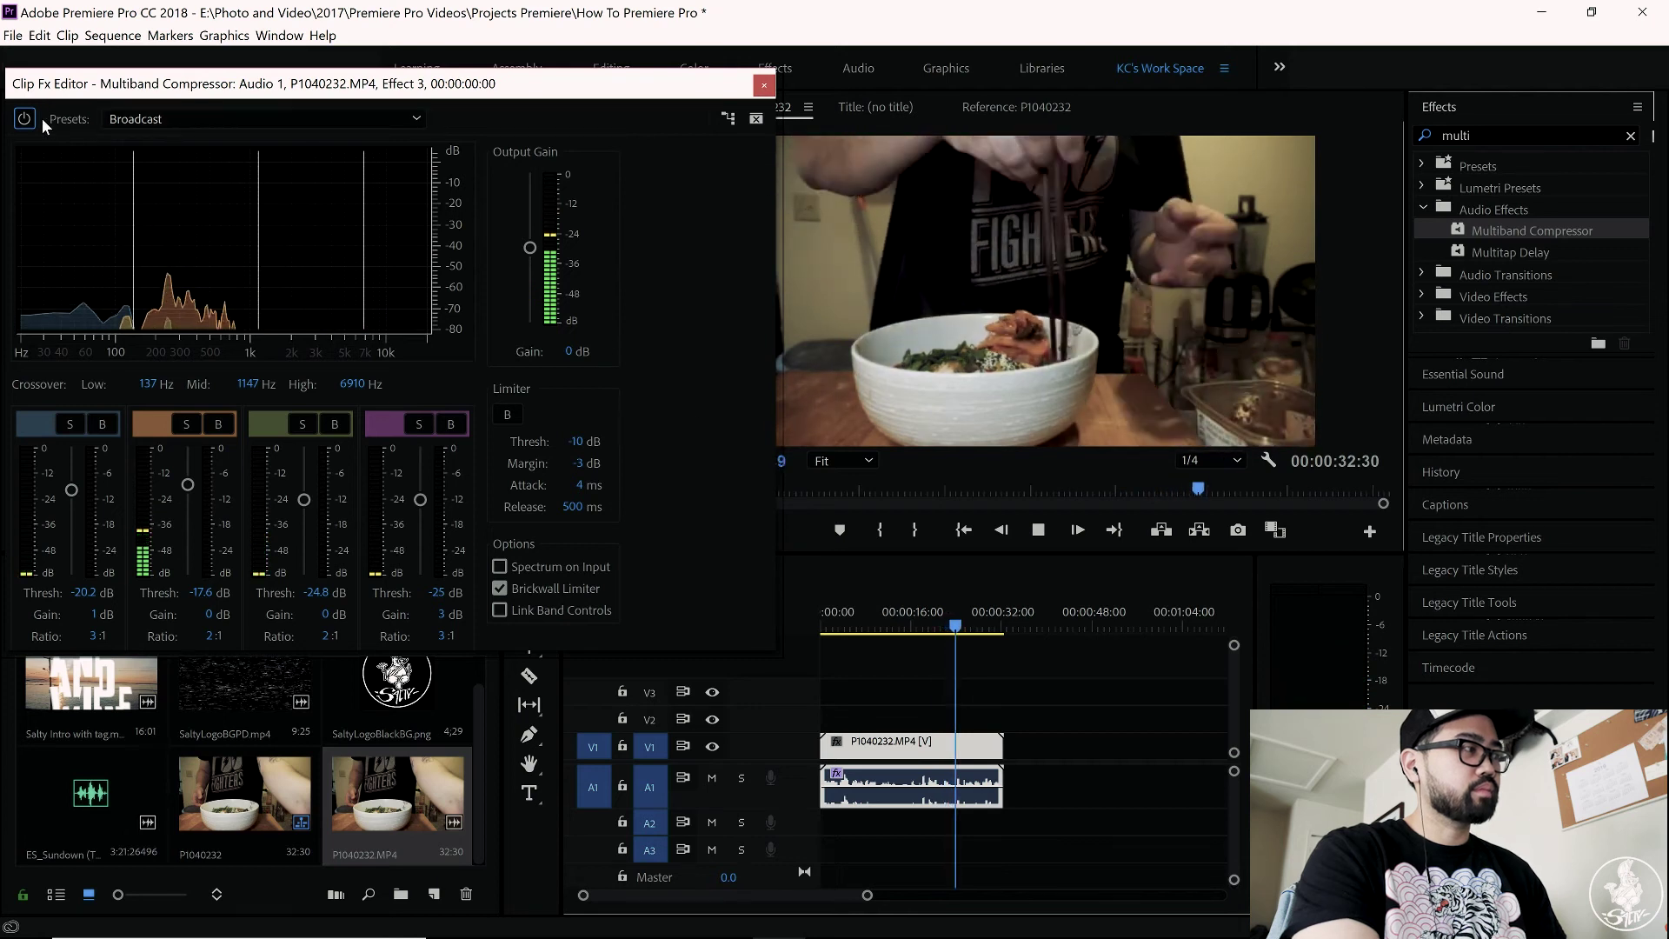
pyautogui.press('space')
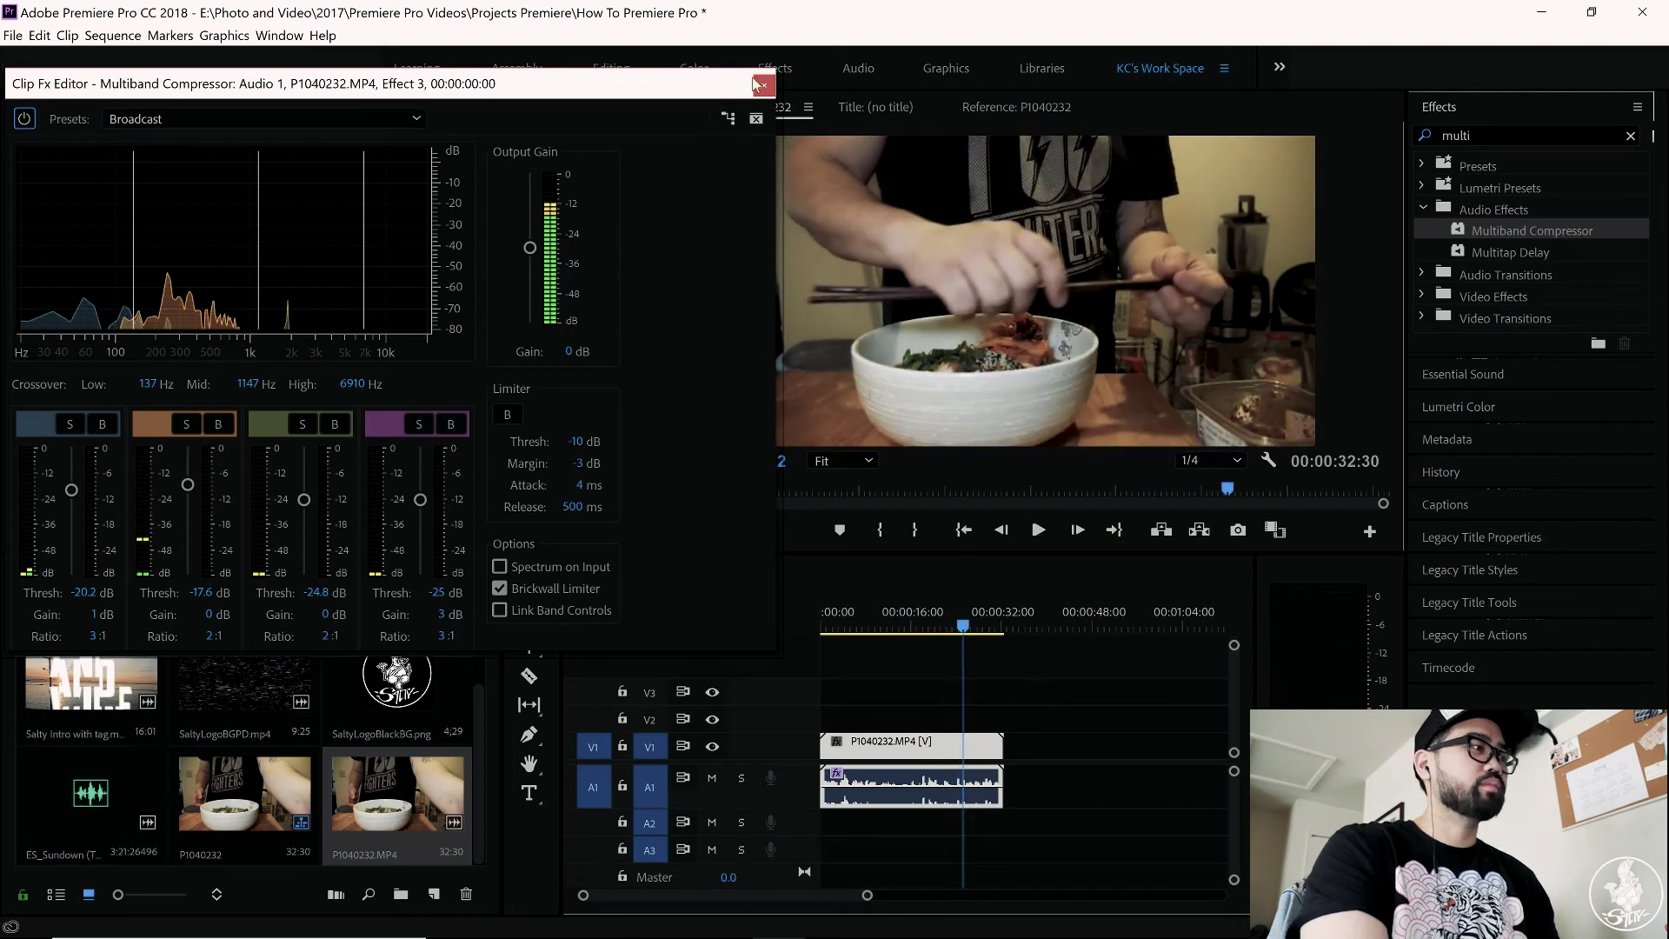